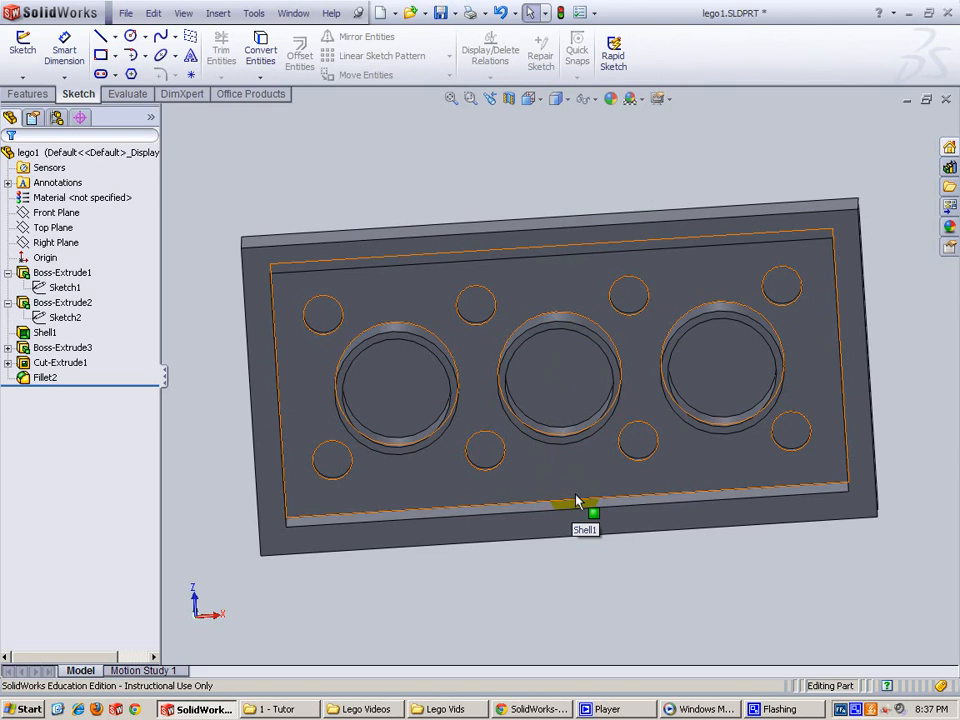
Start a sketch on the brick's recessed inner floor face and view it straight on from the bottom
{"action": "mouse_move", "coordinate": [577, 505]}
{"action": "middle_mouse_down"}
{"action": "mouse_move", "coordinate": [567, 464]}
{"action": "mouse_move", "coordinate": [561, 497]}
{"action": "mouse_move", "coordinate": [570, 484]}
{"action": "mouse_move", "coordinate": [563, 488]}
{"action": "middle_mouse_up"}
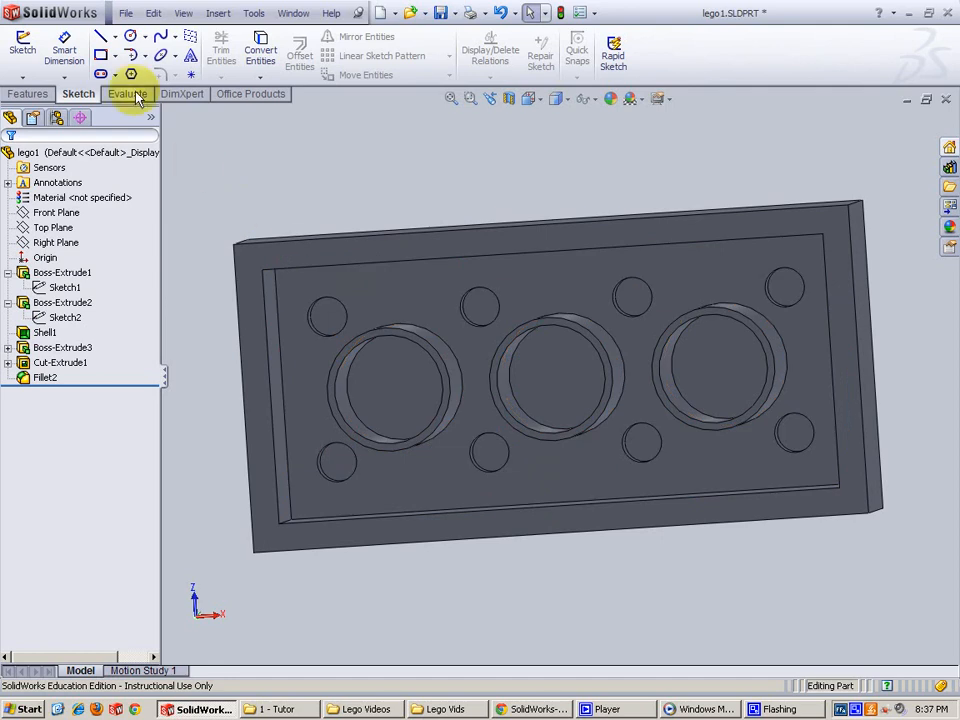
{"action": "left_click", "coordinate": [22, 56]}
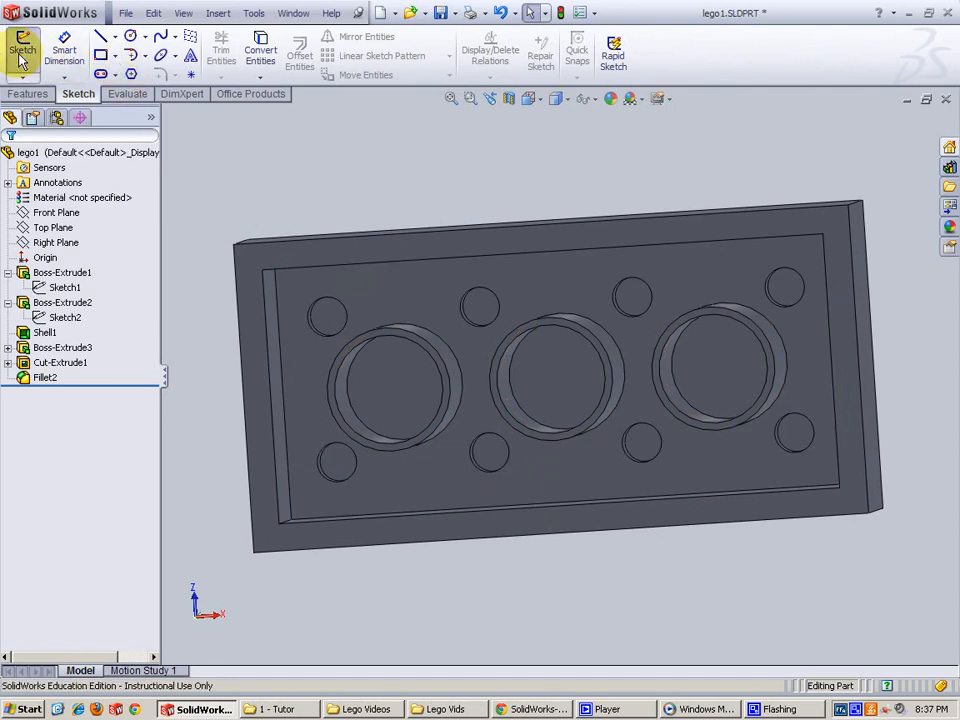
{"action": "left_click", "coordinate": [370, 303]}
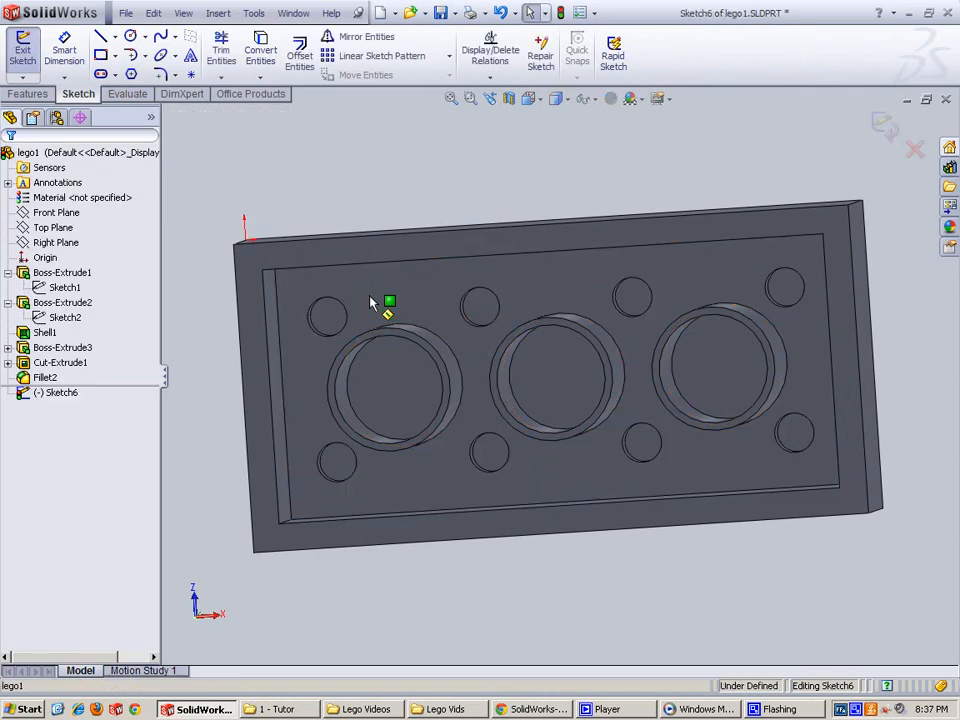
{"action": "left_click", "coordinate": [530, 99]}
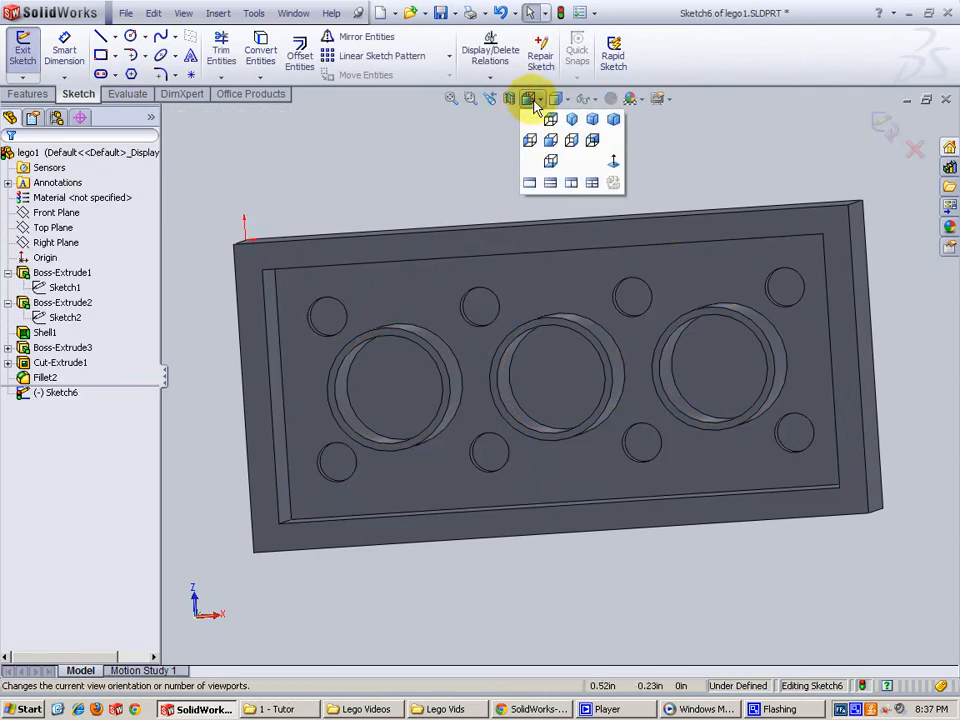
{"action": "left_click", "coordinate": [553, 154]}
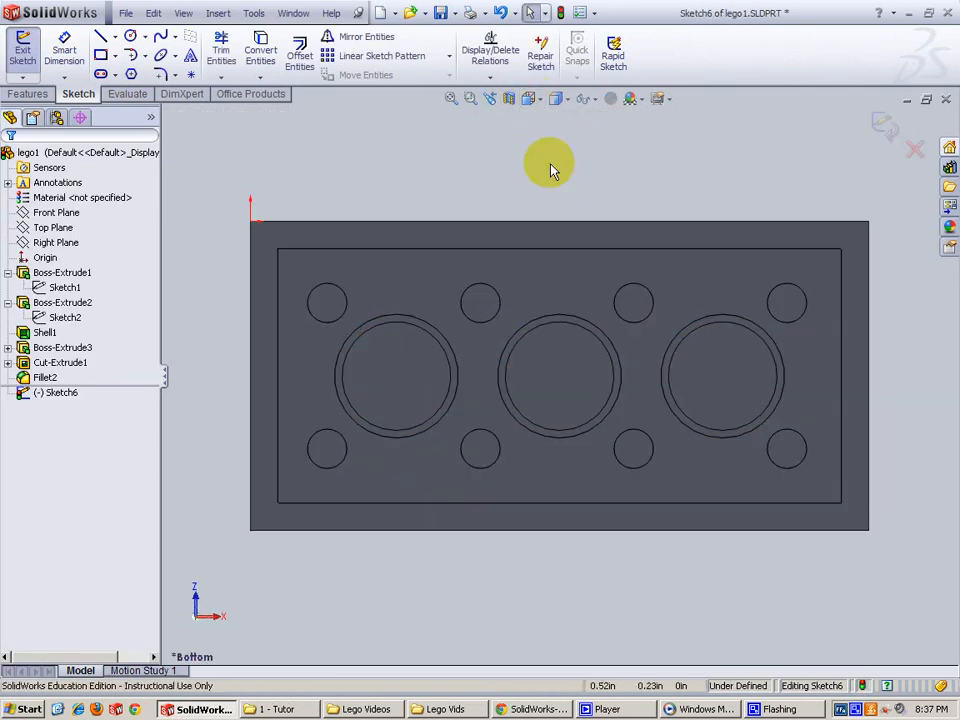
Sketch a center rectangle about 0.16 in wide, centered on the middle tube and reaching the cavity's long inner walls
{"action": "left_click", "coordinate": [116, 56]}
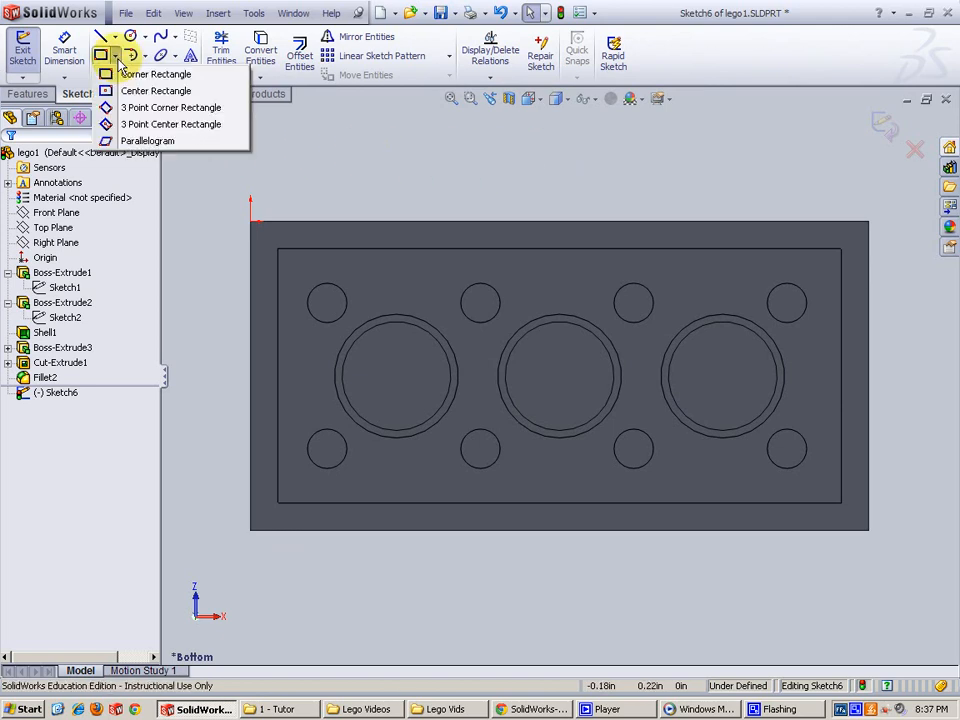
{"action": "left_click", "coordinate": [143, 91]}
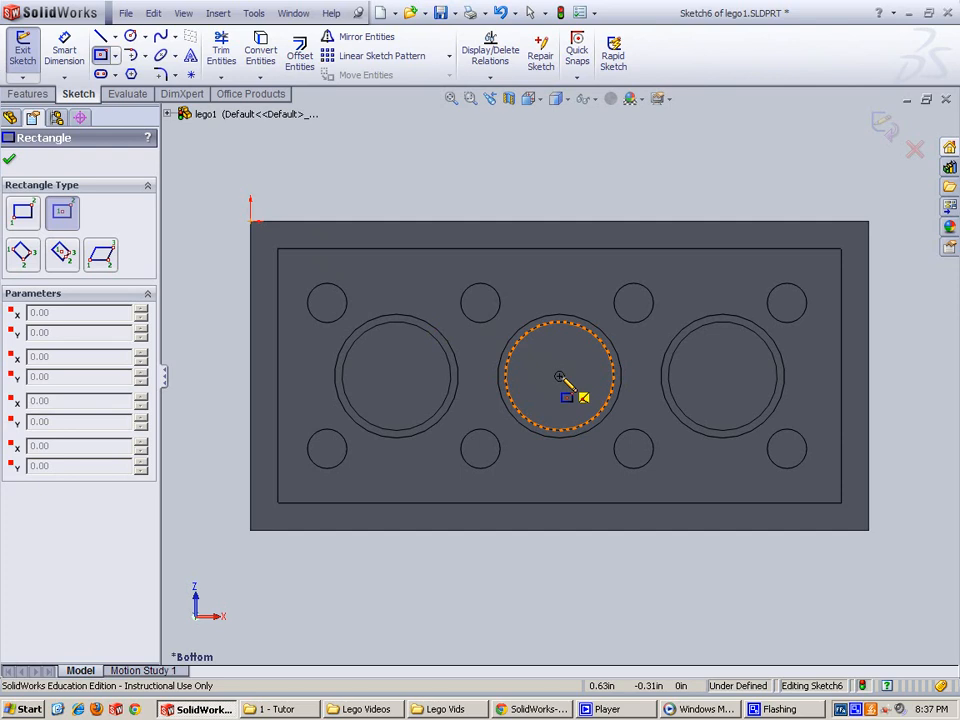
{"action": "left_click", "coordinate": [560, 378]}
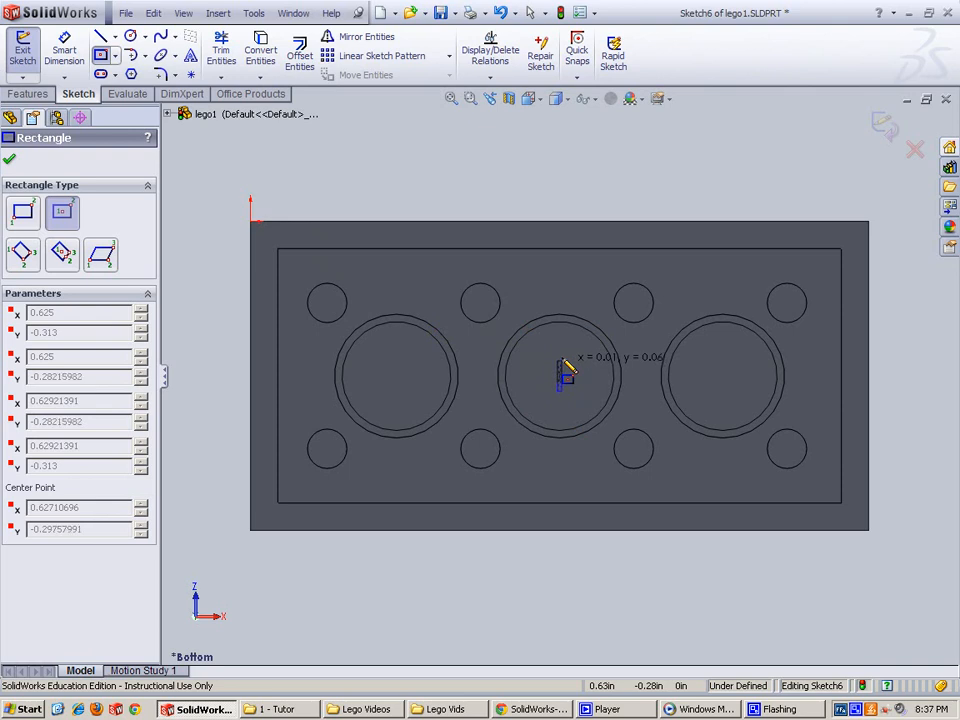
{"action": "left_click", "coordinate": [521, 249]}
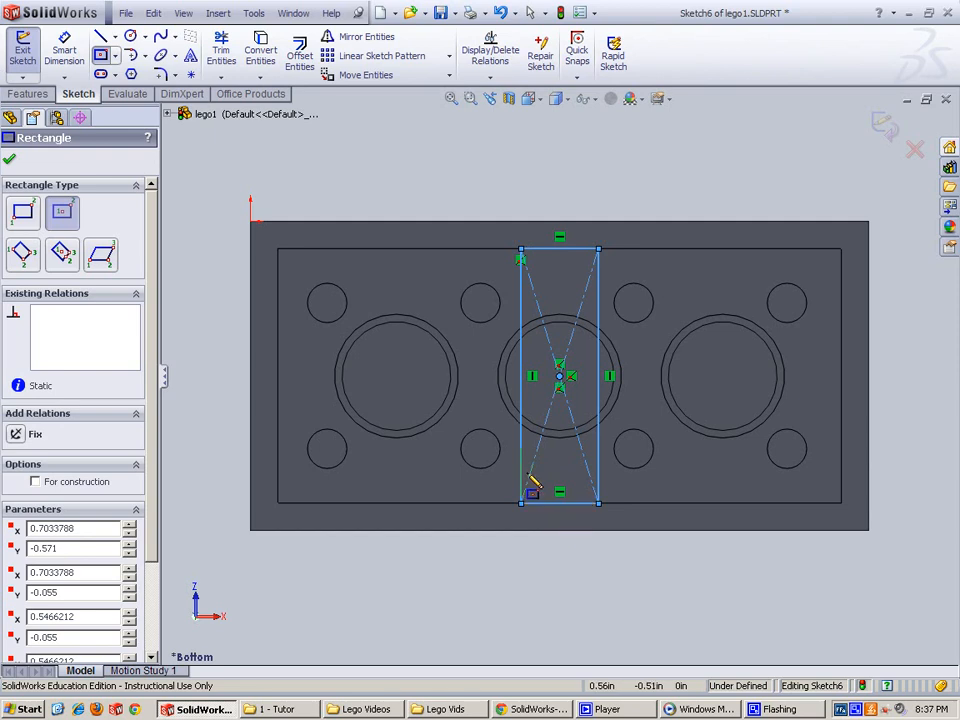
Dimension the rectangle's width between its two long vertical sides as 0.0125 in
{"action": "left_click", "coordinate": [64, 52]}
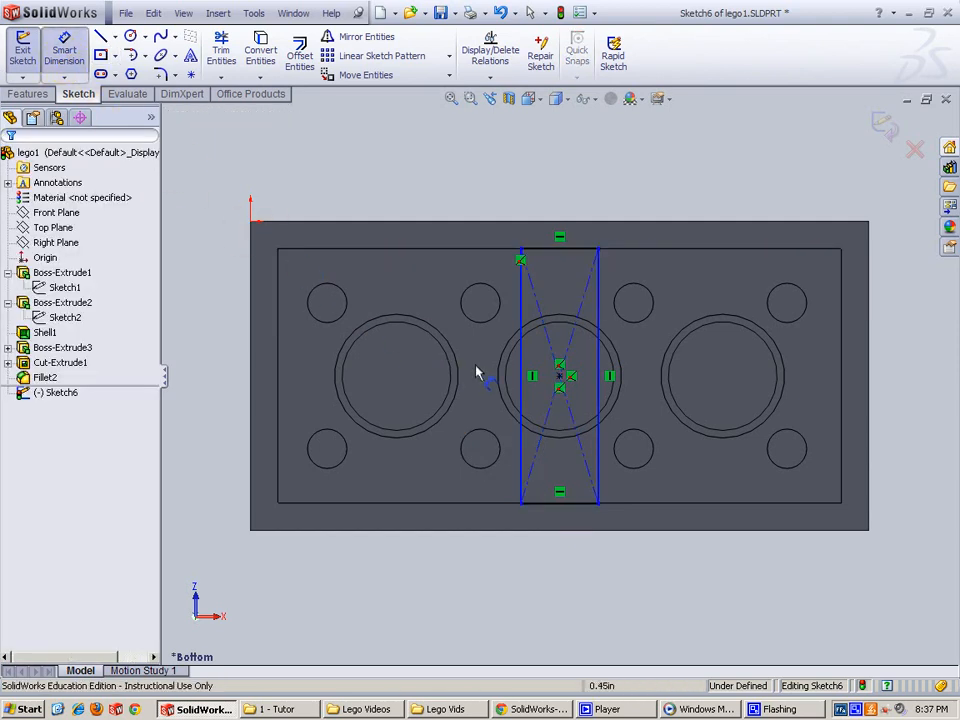
{"action": "left_click", "coordinate": [522, 298]}
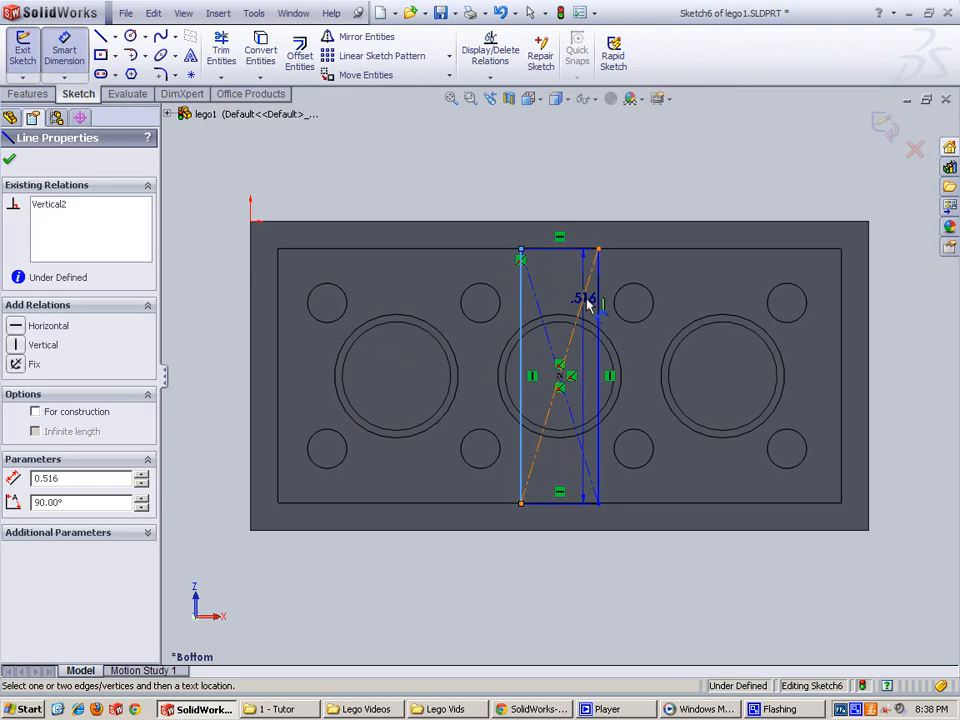
{"action": "left_click", "coordinate": [599, 300]}
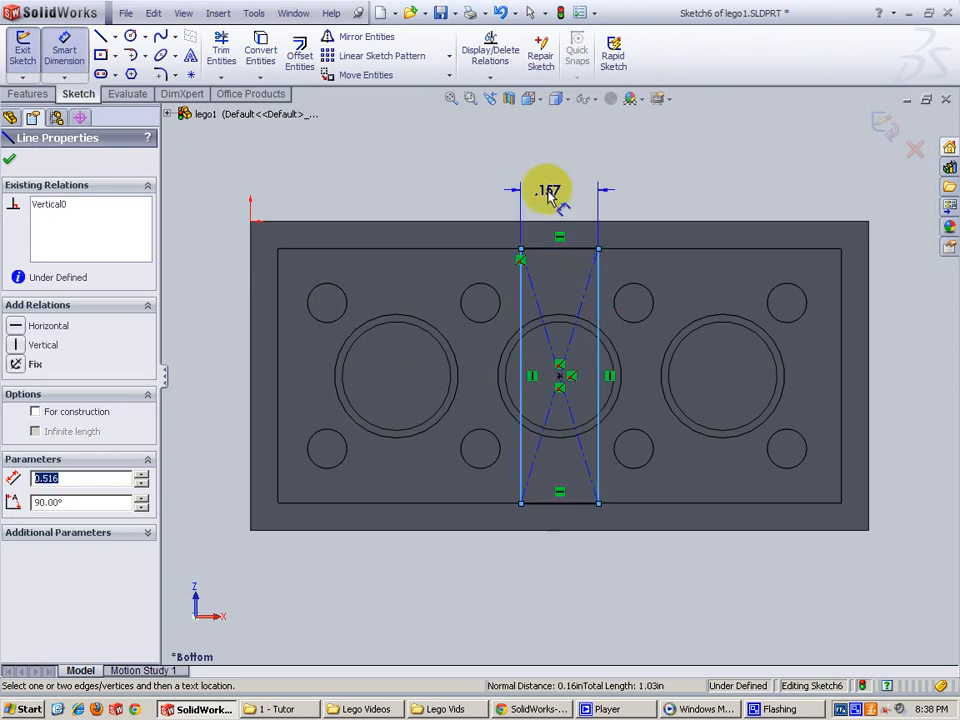
{"action": "left_click", "coordinate": [561, 198]}
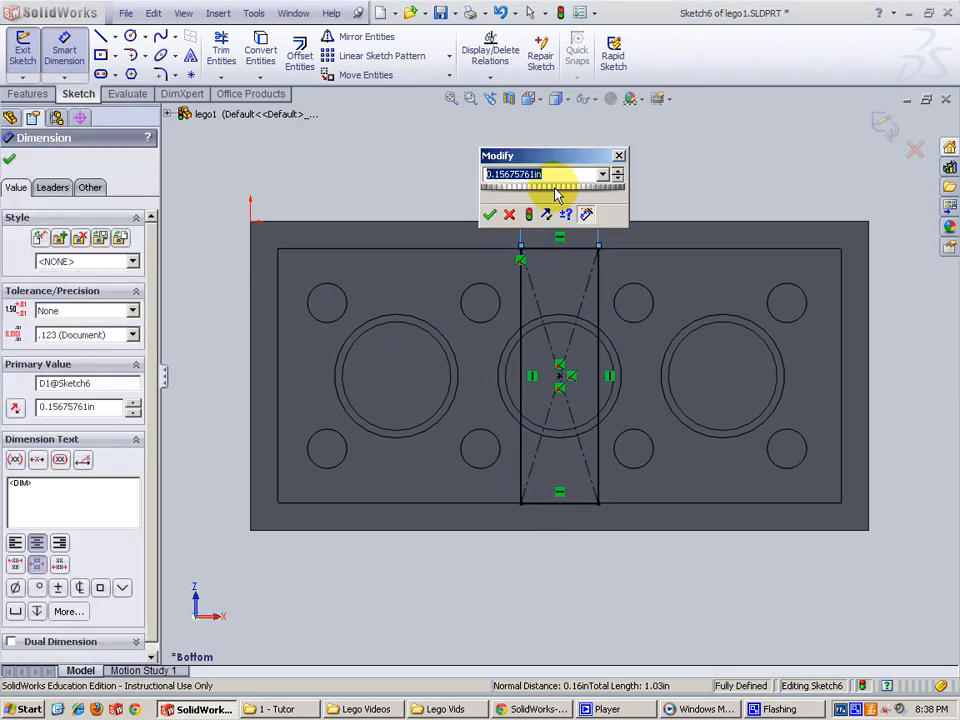
{"action": "type", "text": ".0125"}
{"action": "key", "text": "Return"}
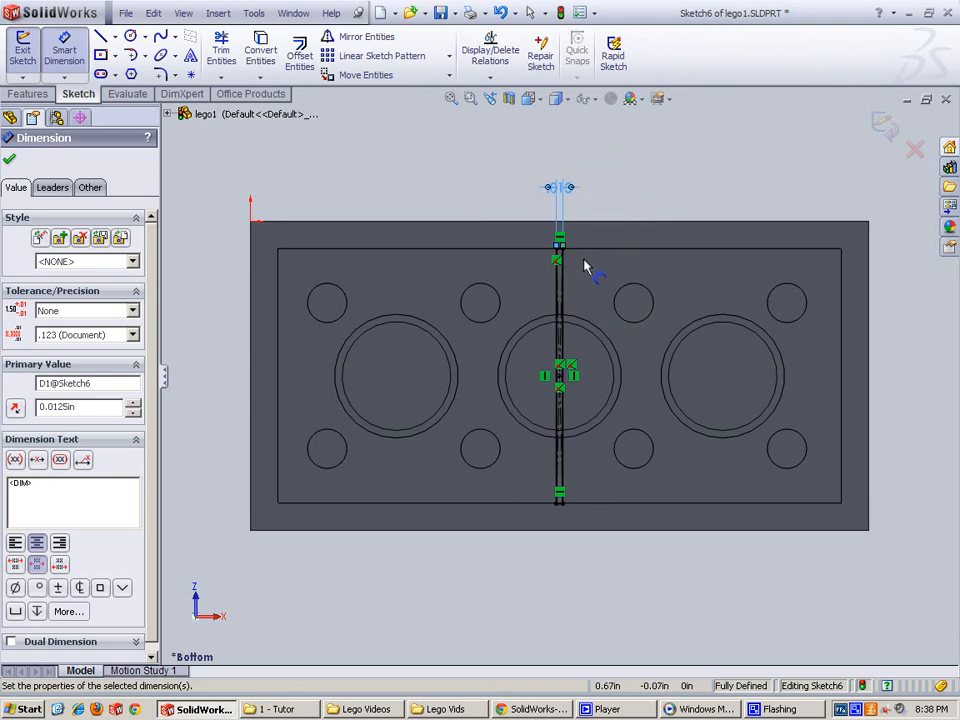
Sketch a short horizontal line across the narrow rectangle, within the upper wall of the middle tube
{"action": "middle_click_drag", "start_coordinate": [617, 407], "coordinate": [568, 403]}
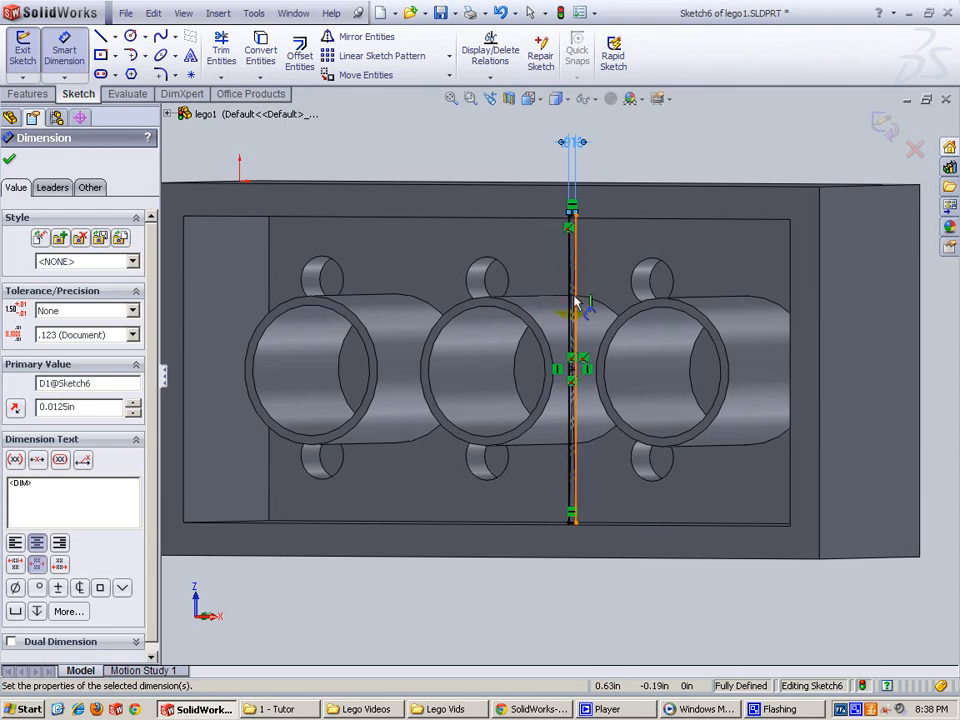
{"action": "middle_click_drag", "start_coordinate": [508, 470], "coordinate": [546, 463]}
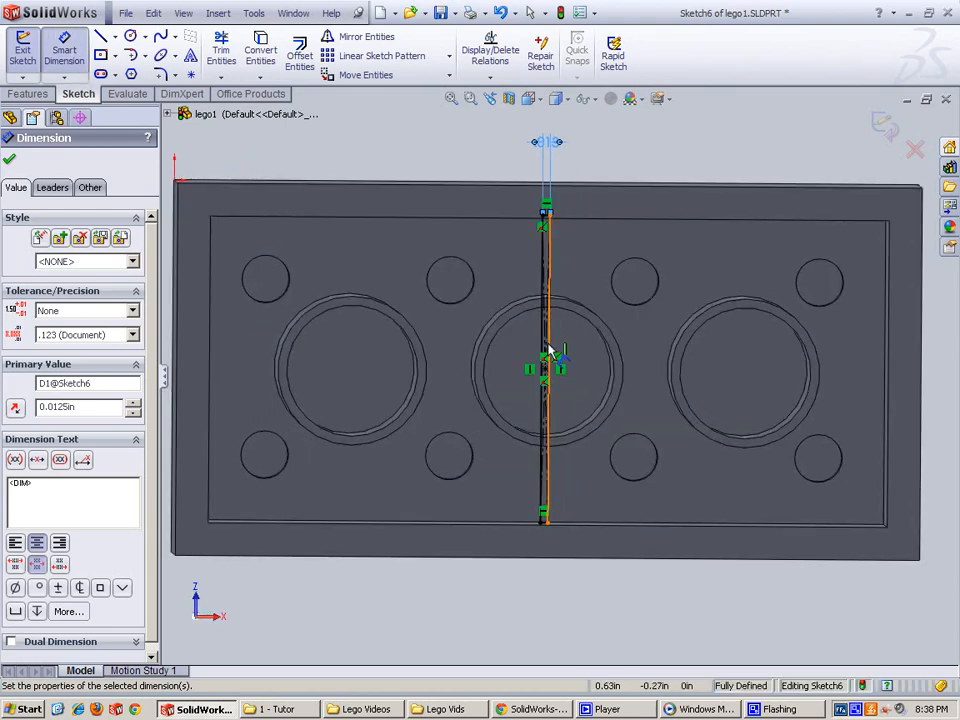
{"action": "scroll", "coordinate": [560, 320], "scroll_direction": "up", "scroll_amount": 3}
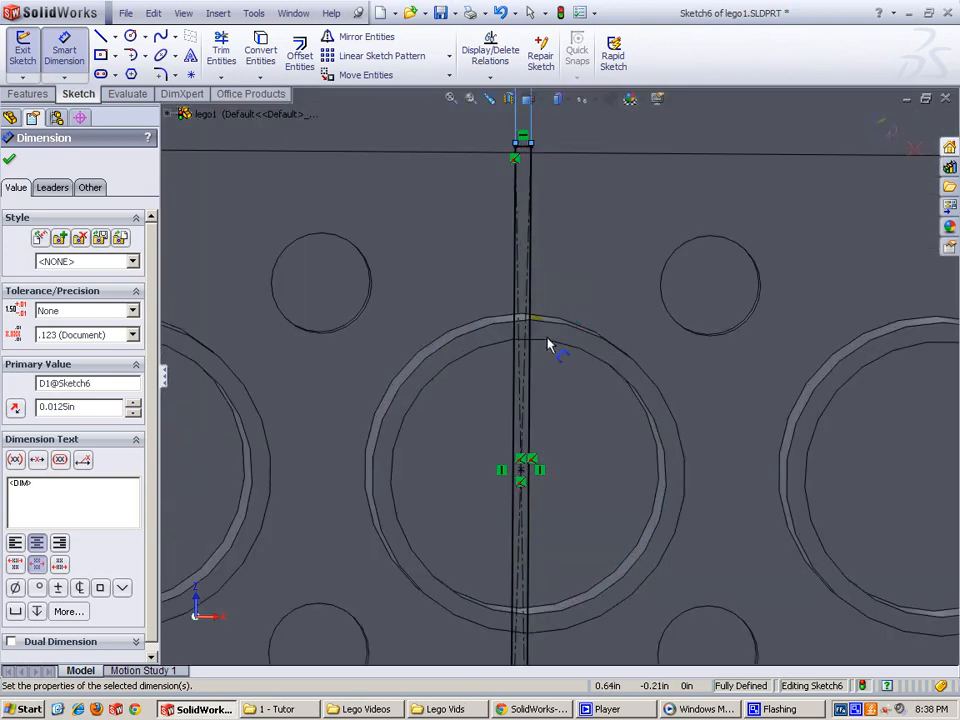
{"action": "scroll", "coordinate": [549, 343], "scroll_direction": "up", "scroll_amount": 3}
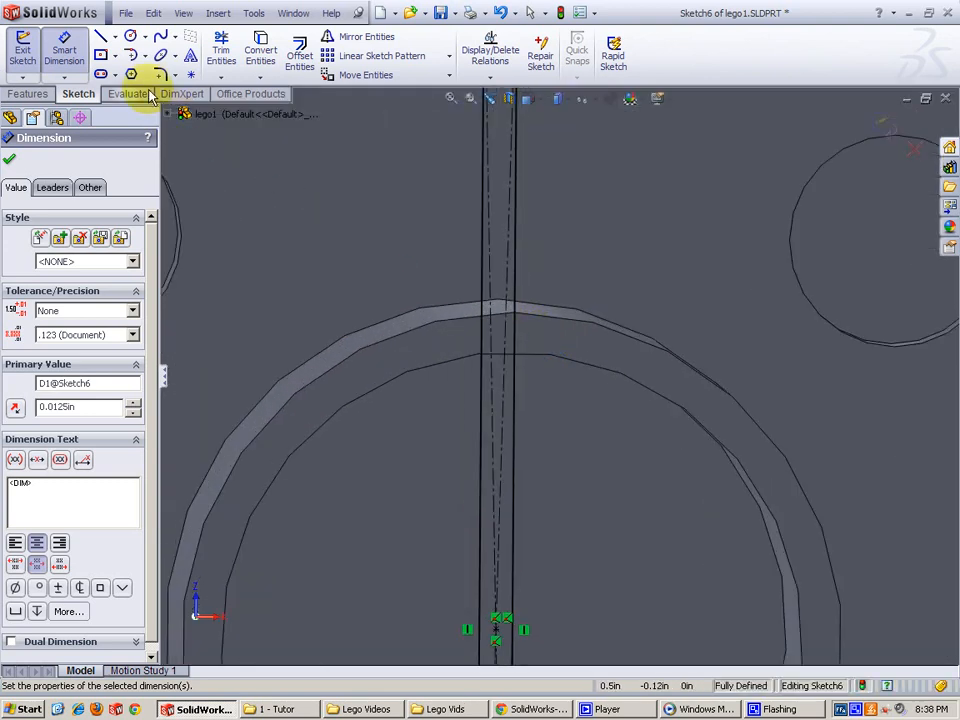
{"action": "left_click", "coordinate": [101, 40]}
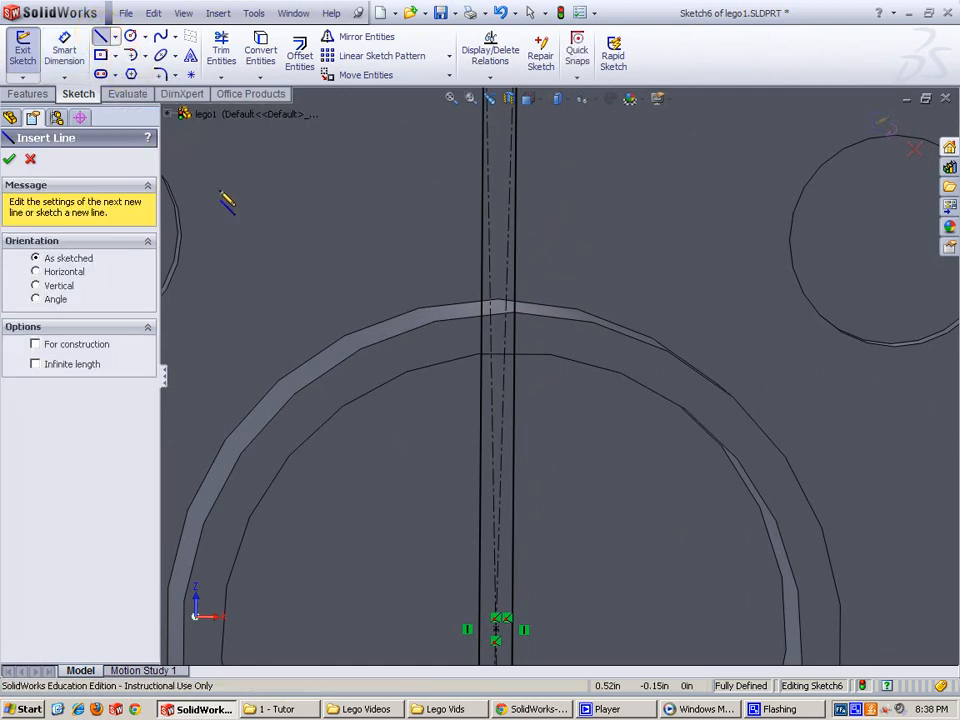
{"action": "left_click", "coordinate": [487, 338]}
{"action": "left_click", "coordinate": [516, 334]}
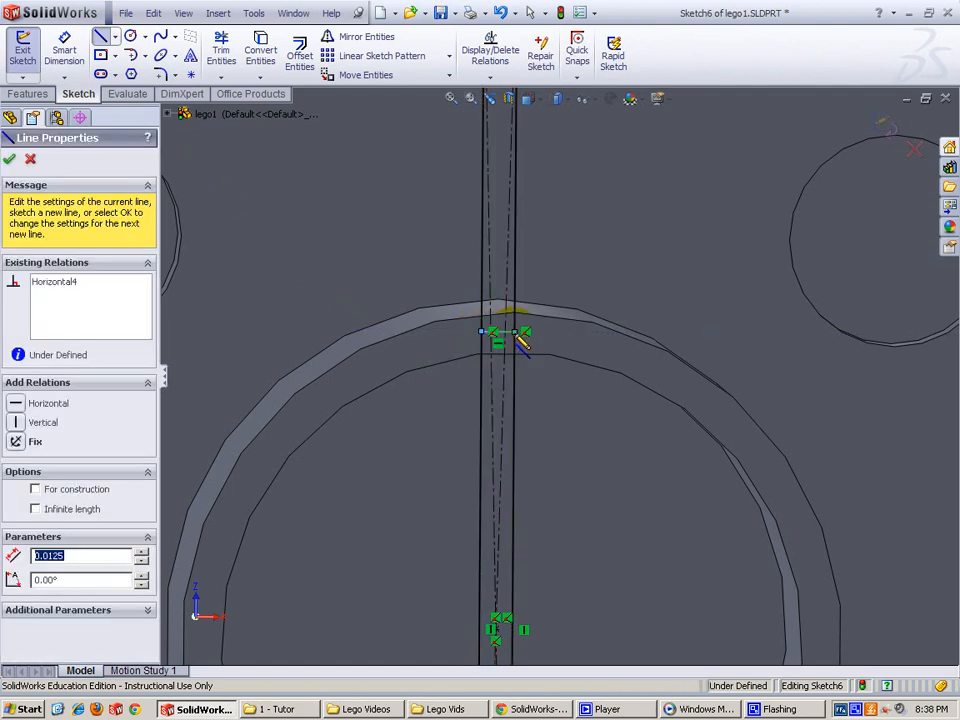
{"action": "key", "text": "Escape"}
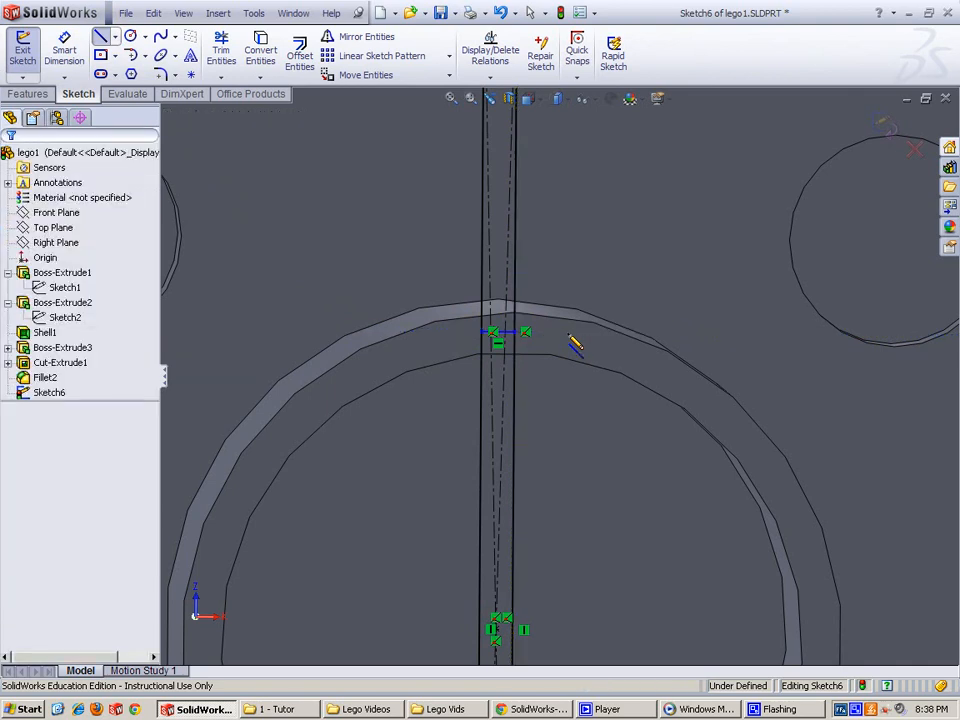
Examine from the bottom view where the short line lies between the middle tube's inner and outer edges
{"action": "mouse_move", "coordinate": [567, 455]}
{"action": "middle_mouse_down"}
{"action": "mouse_move", "coordinate": [557, 431]}
{"action": "mouse_move", "coordinate": [557, 452]}
{"action": "mouse_move", "coordinate": [560, 438]}
{"action": "middle_mouse_up"}
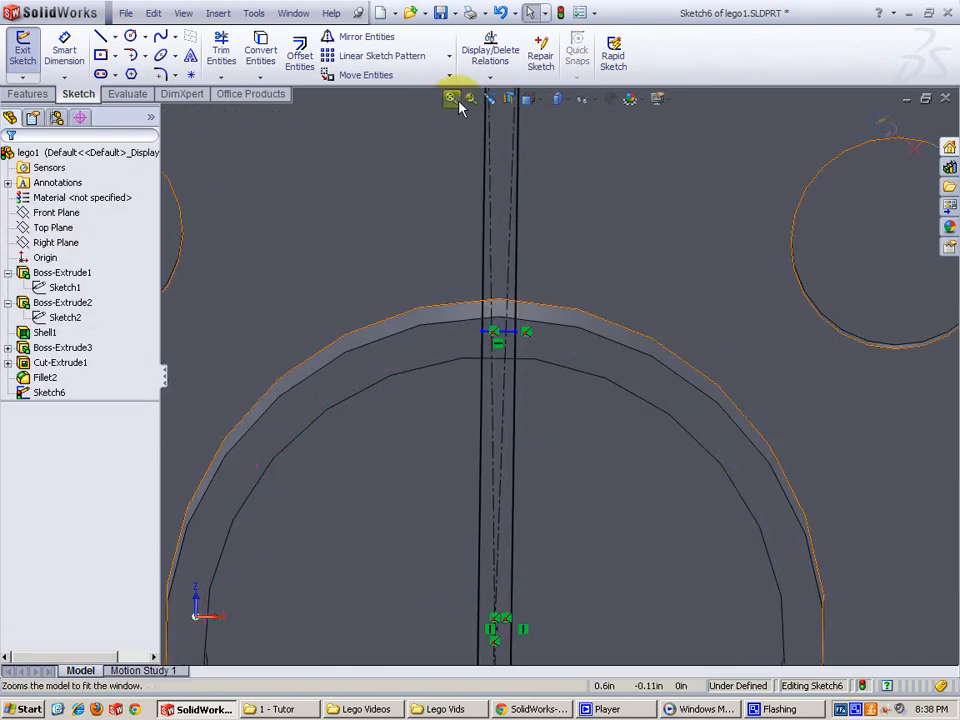
{"action": "left_click", "coordinate": [528, 98]}
{"action": "left_click", "coordinate": [556, 152]}
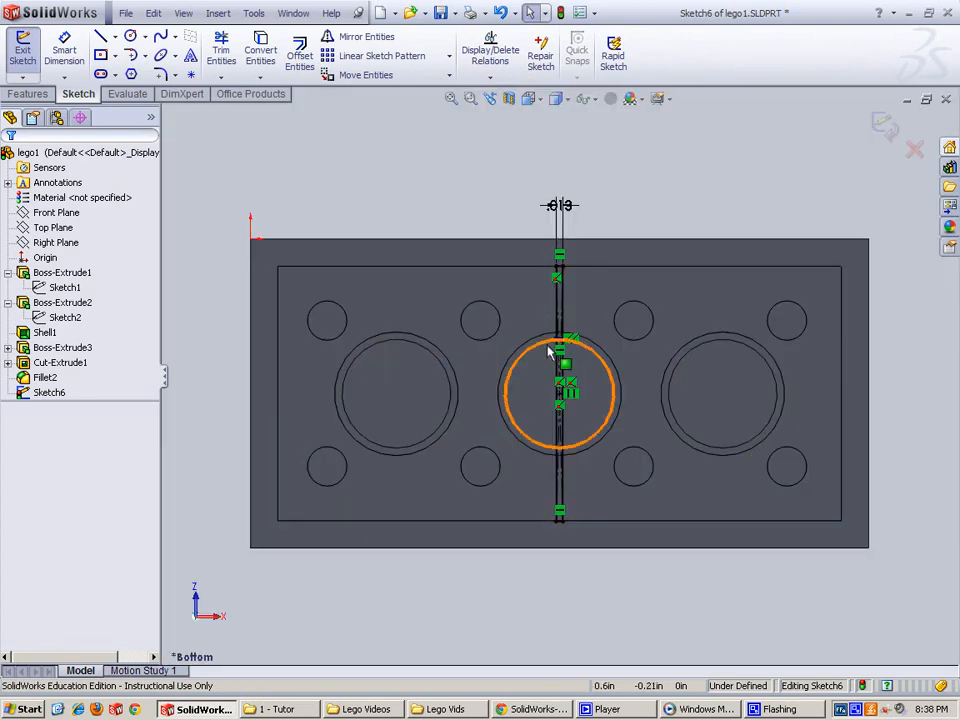
{"action": "scroll", "coordinate": [561, 364], "scroll_direction": "down", "scroll_amount": 5}
{"action": "scroll", "coordinate": [620, 390], "scroll_direction": "down", "scroll_amount": 3}
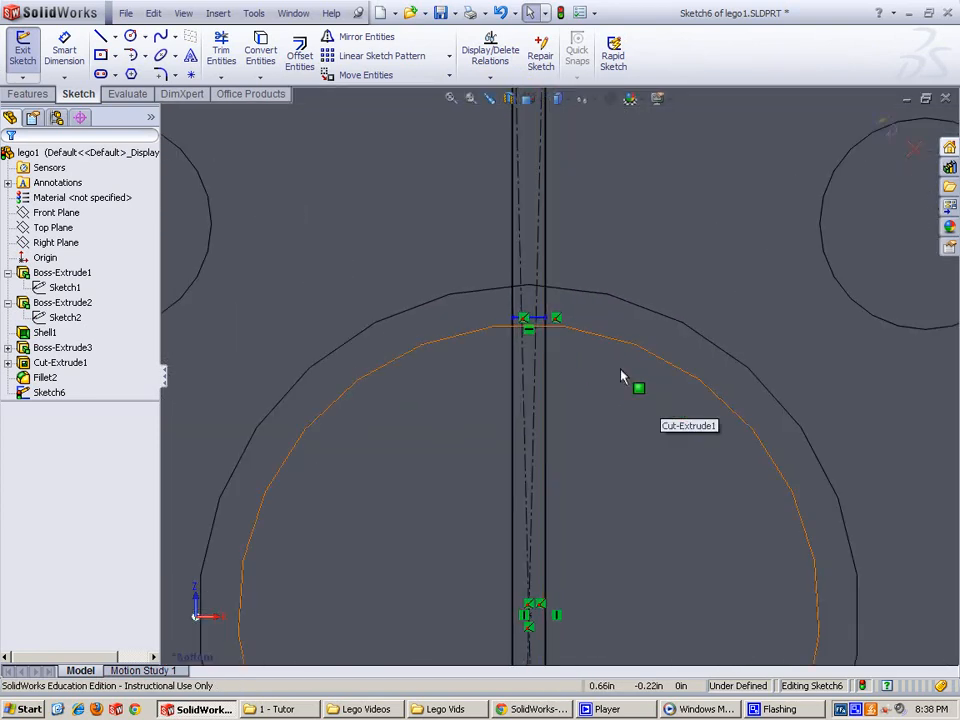
{"action": "scroll", "coordinate": [564, 311], "scroll_direction": "down", "scroll_amount": 5}
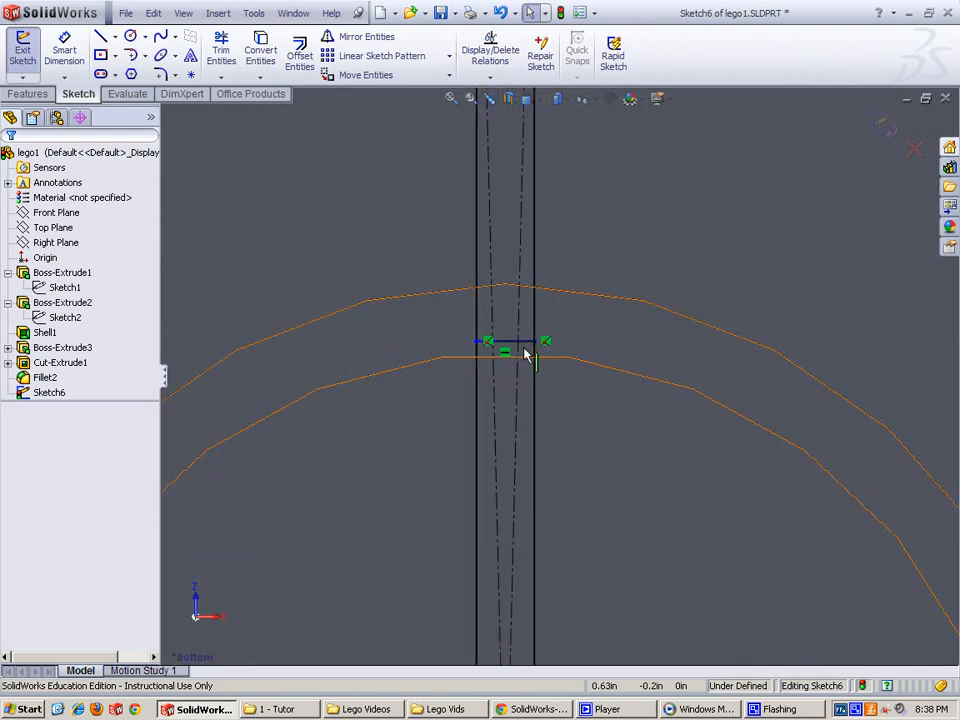
{"action": "scroll", "coordinate": [590, 402], "scroll_direction": "up", "scroll_amount": 3}
{"action": "scroll", "coordinate": [590, 402], "scroll_direction": "up", "scroll_amount": 4}
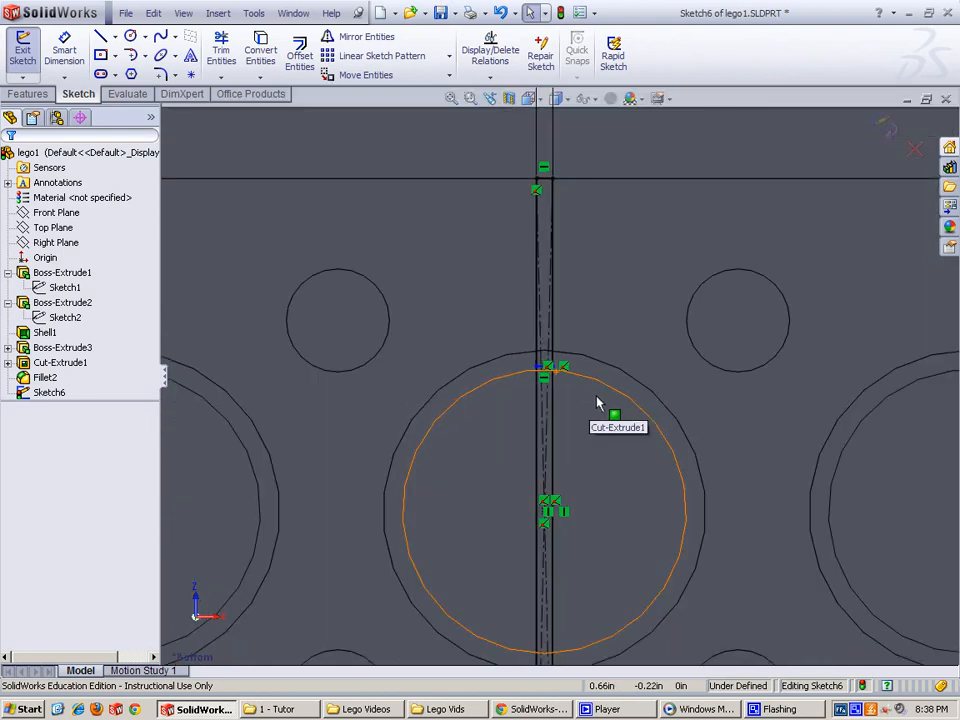
Dimension the distance from the short horizontal line to the cavity's upper inner wall edge as 0.145 in
{"action": "left_click", "coordinate": [76, 60]}
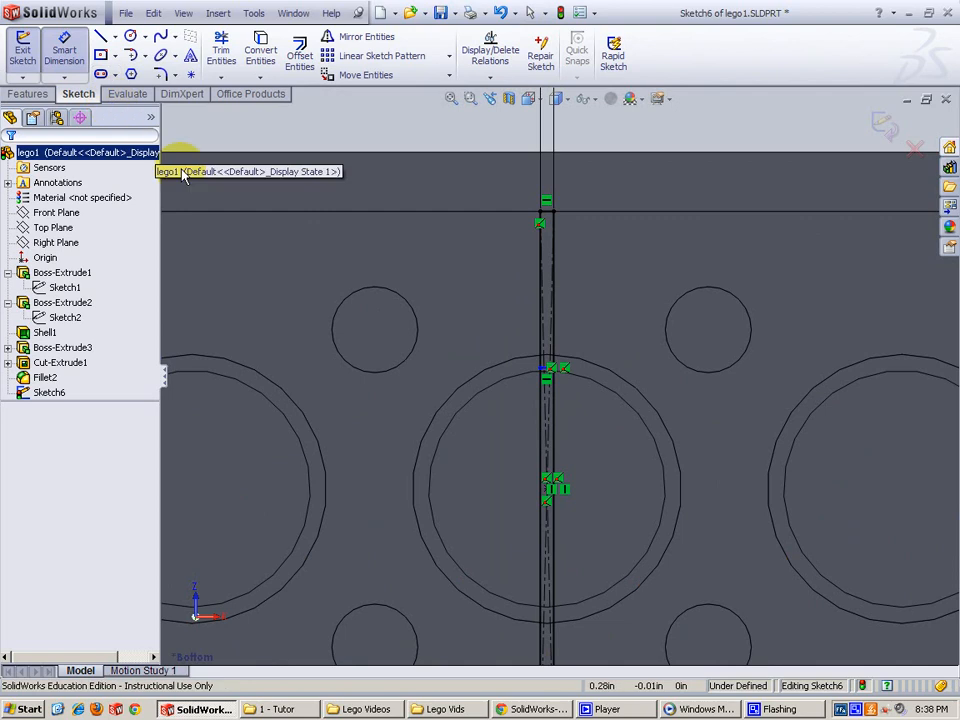
{"action": "scroll", "coordinate": [520, 375], "scroll_direction": "down", "scroll_amount": 4}
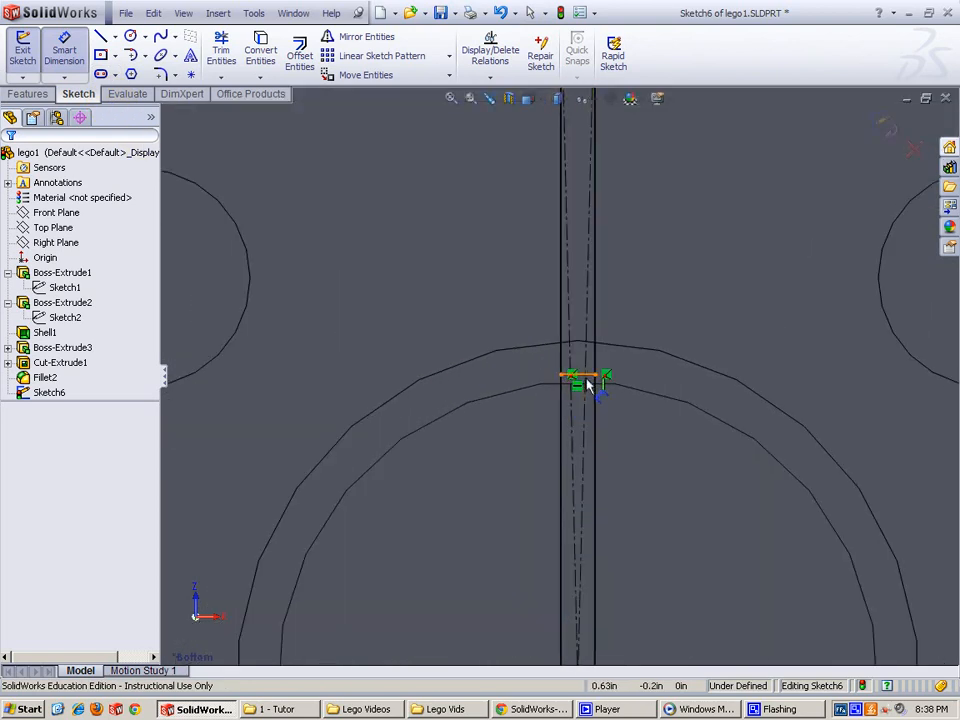
{"action": "left_click", "coordinate": [586, 378]}
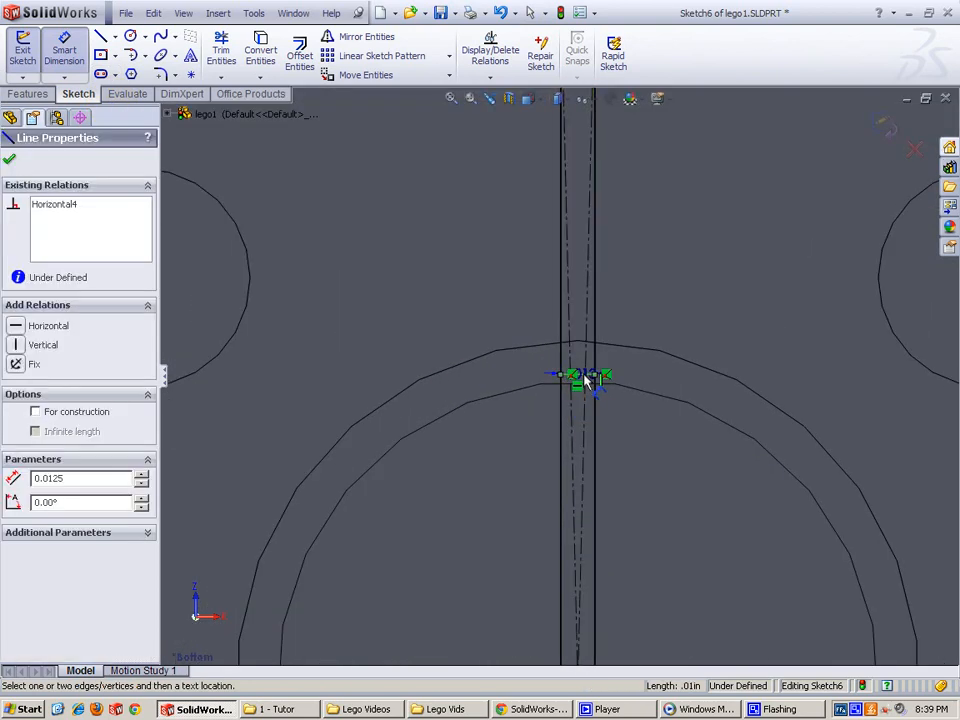
{"action": "scroll", "coordinate": [584, 350], "scroll_direction": "up", "scroll_amount": 5}
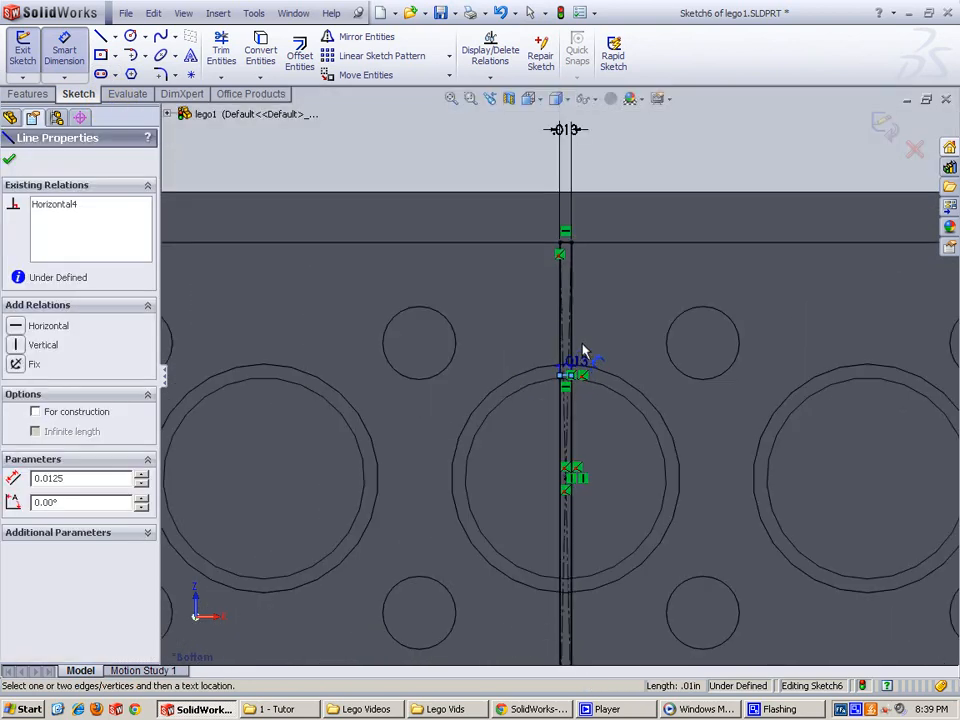
{"action": "left_click", "coordinate": [590, 243]}
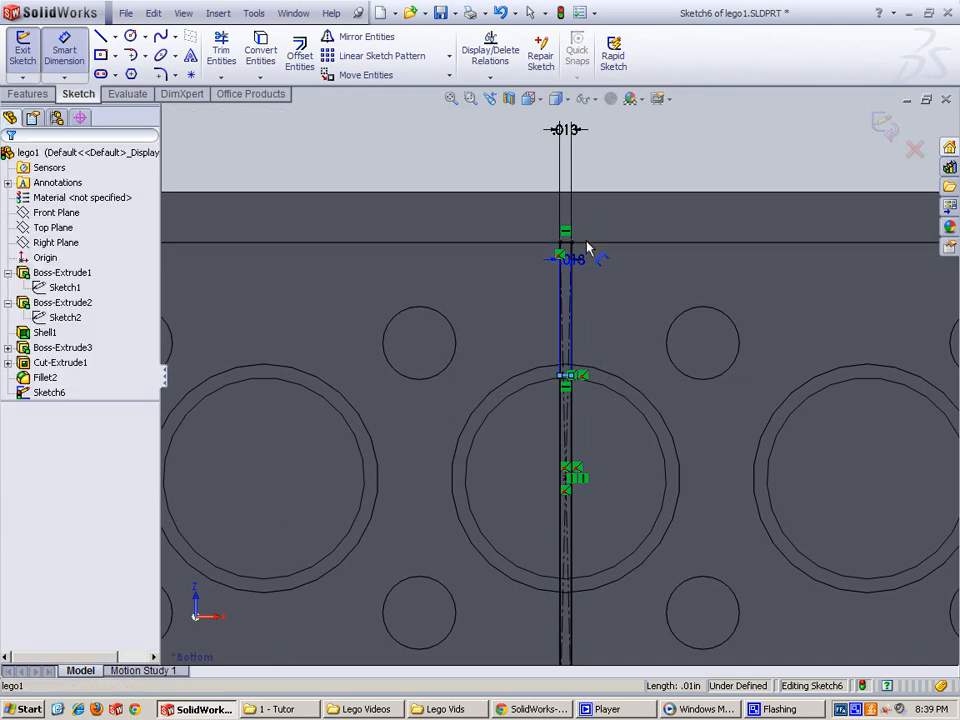
{"action": "left_click", "coordinate": [636, 306]}
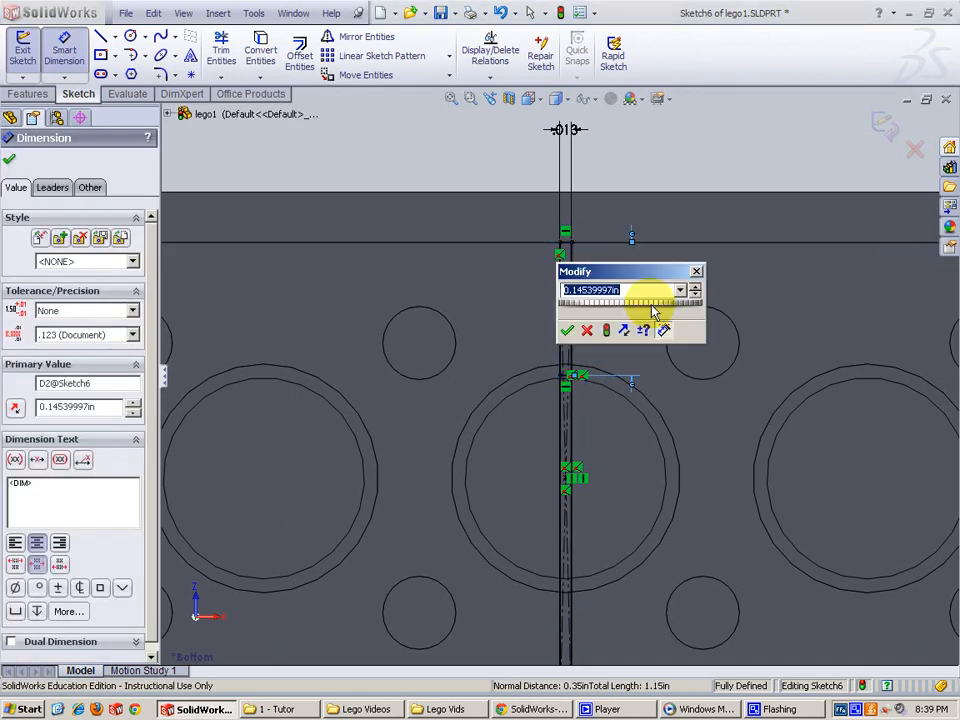
{"action": "type", "text": ".145"}
{"action": "key", "text": "Return"}
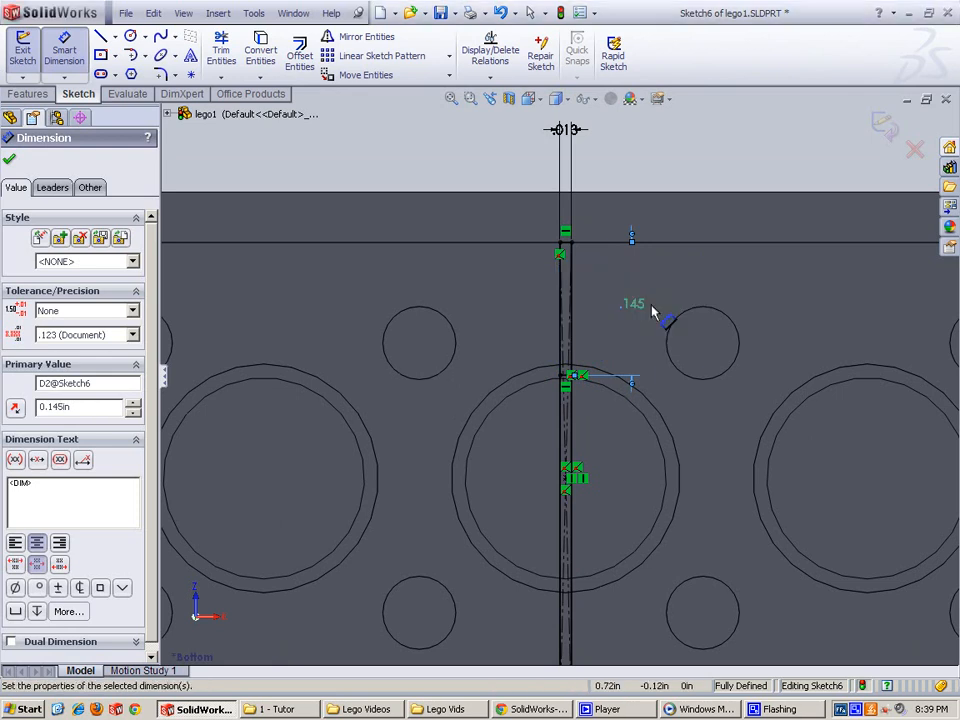
{"action": "left_click", "coordinate": [706, 430]}
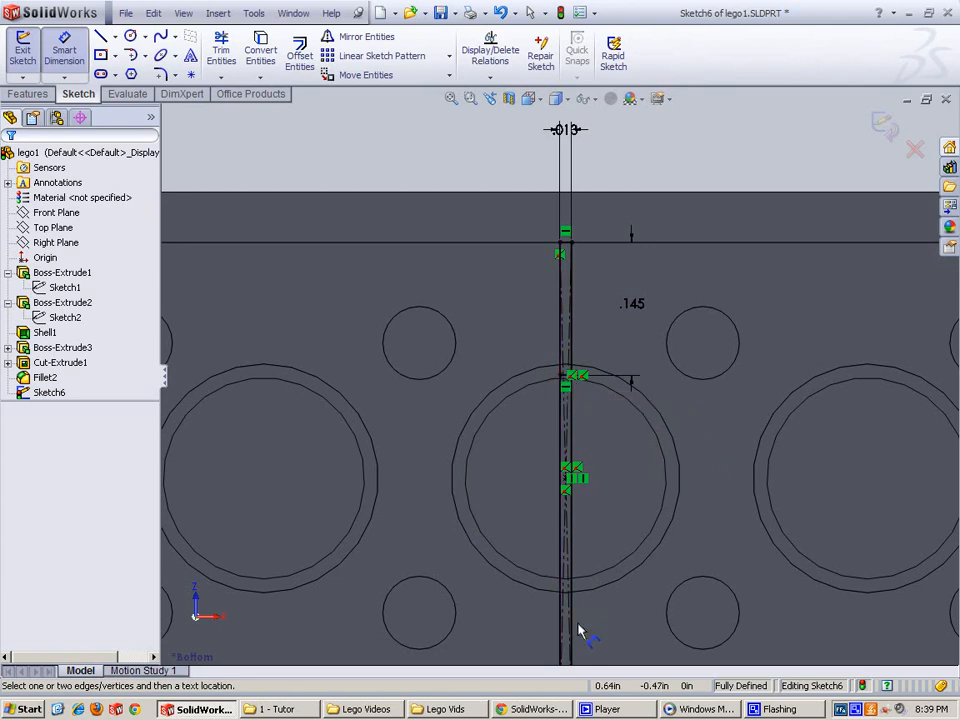
{"action": "scroll", "coordinate": [578, 626], "scroll_direction": "up", "scroll_amount": 3}
{"action": "scroll", "coordinate": [560, 487], "scroll_direction": "down", "scroll_amount": 3}
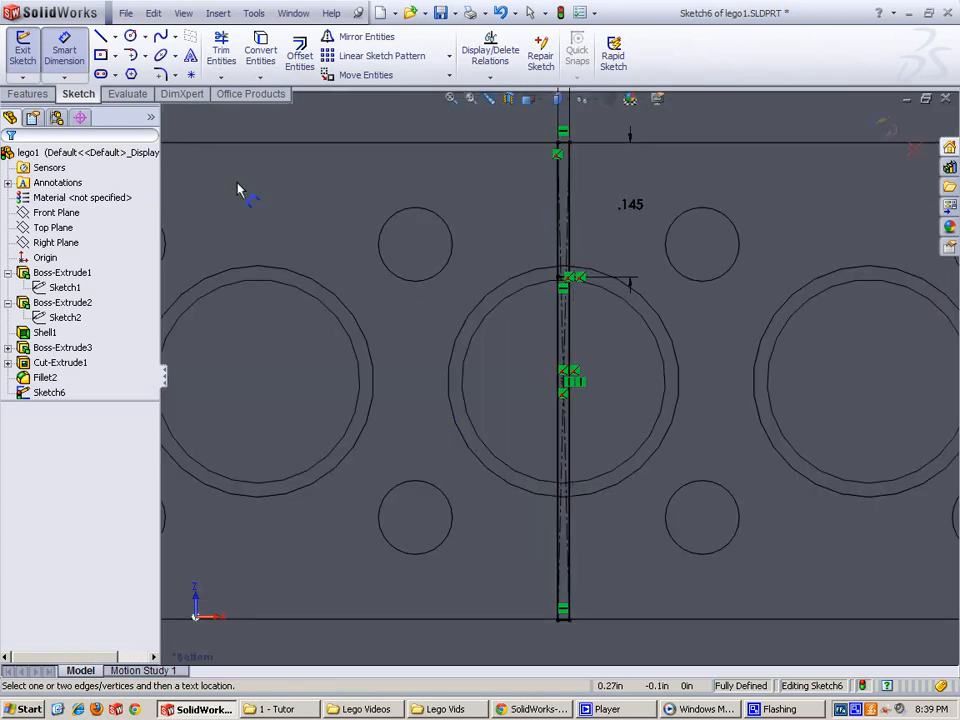
Sketch a short horizontal line across the narrow rectangle, within the lower wall of the middle tube
{"action": "left_click", "coordinate": [100, 46]}
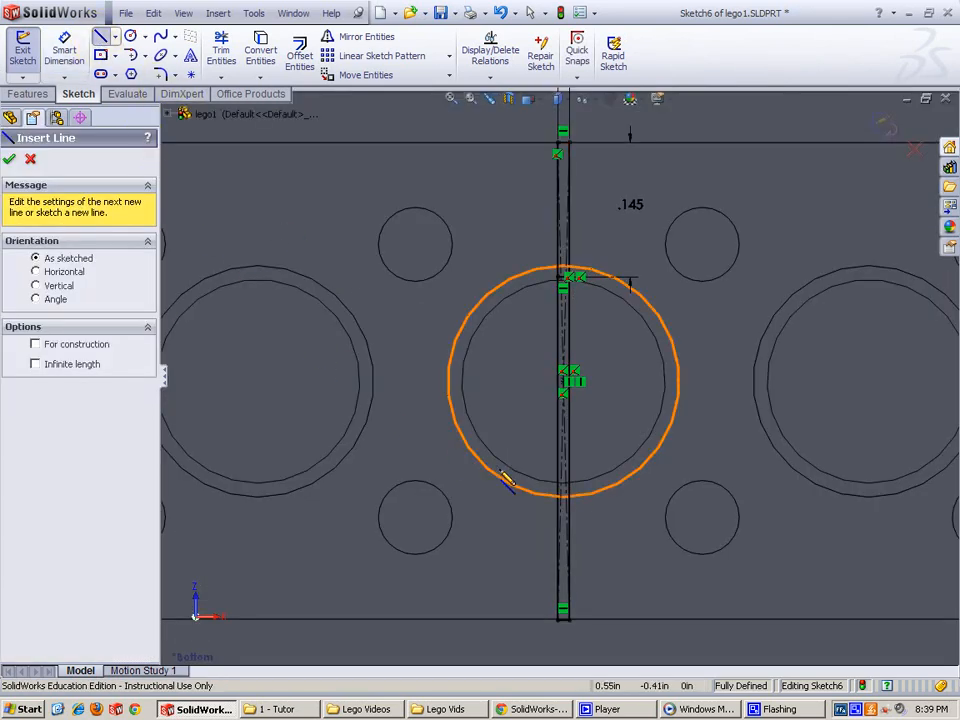
{"action": "left_click", "coordinate": [560, 490]}
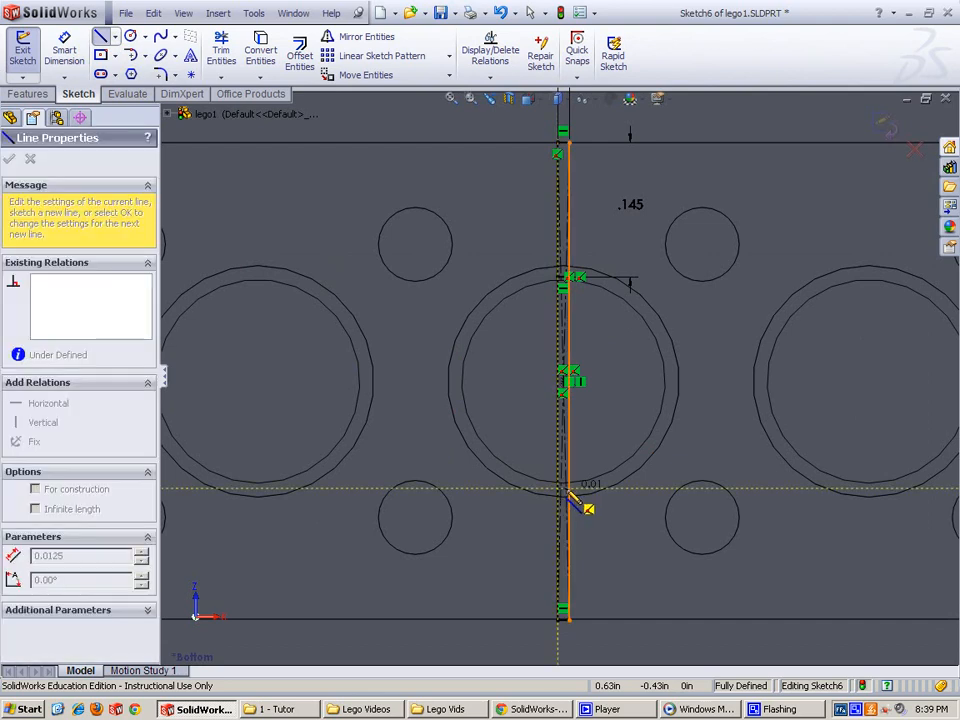
{"action": "scroll", "coordinate": [578, 512], "scroll_direction": "down", "scroll_amount": 2}
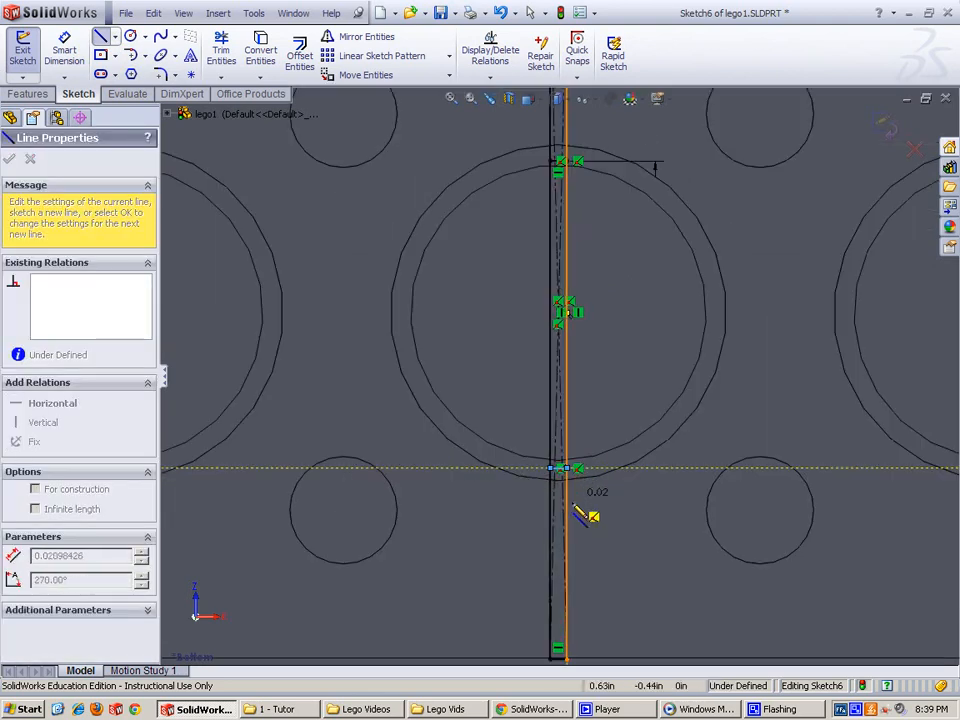
{"action": "scroll", "coordinate": [578, 512], "scroll_direction": "down", "scroll_amount": 4}
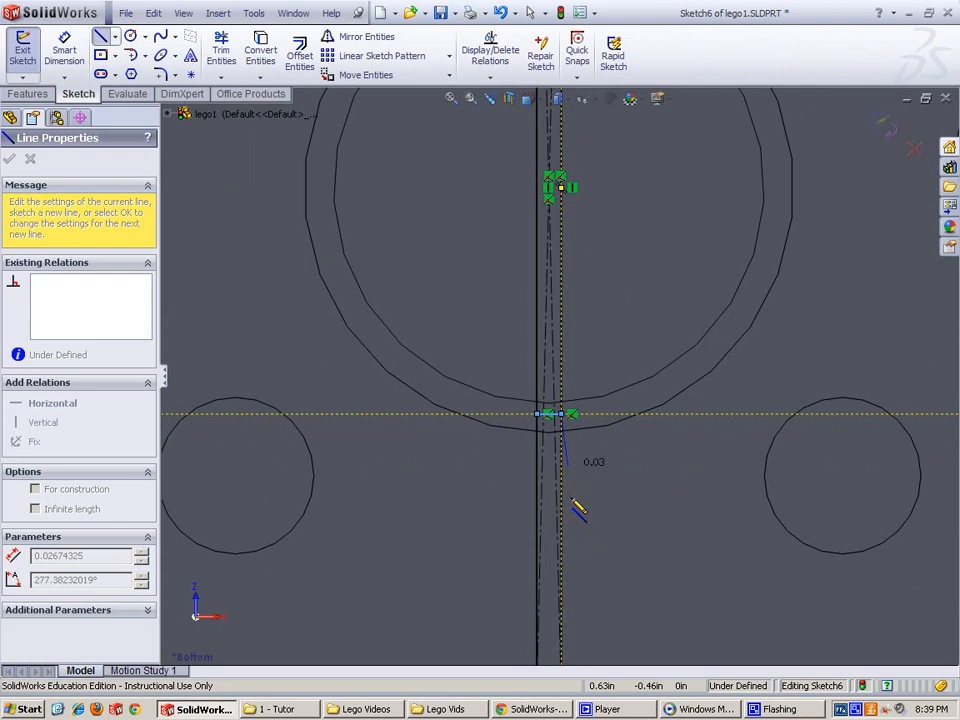
{"action": "scroll", "coordinate": [576, 505], "scroll_direction": "up", "scroll_amount": 4}
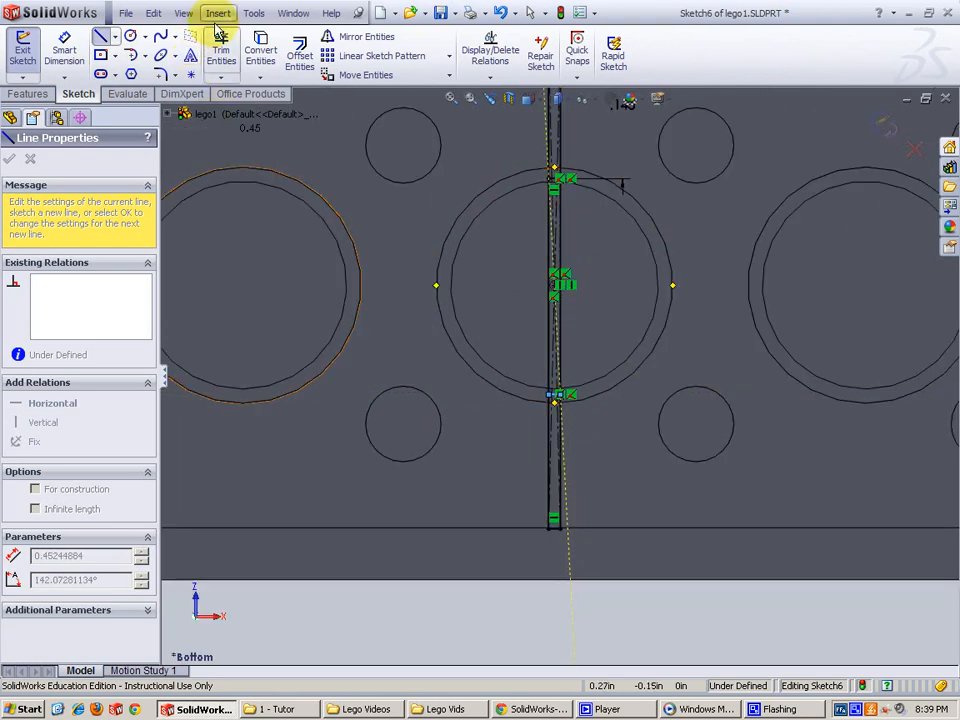
Hide the sketch relation symbols and end the line chain at the short lower line
{"action": "left_click", "coordinate": [183, 13]}
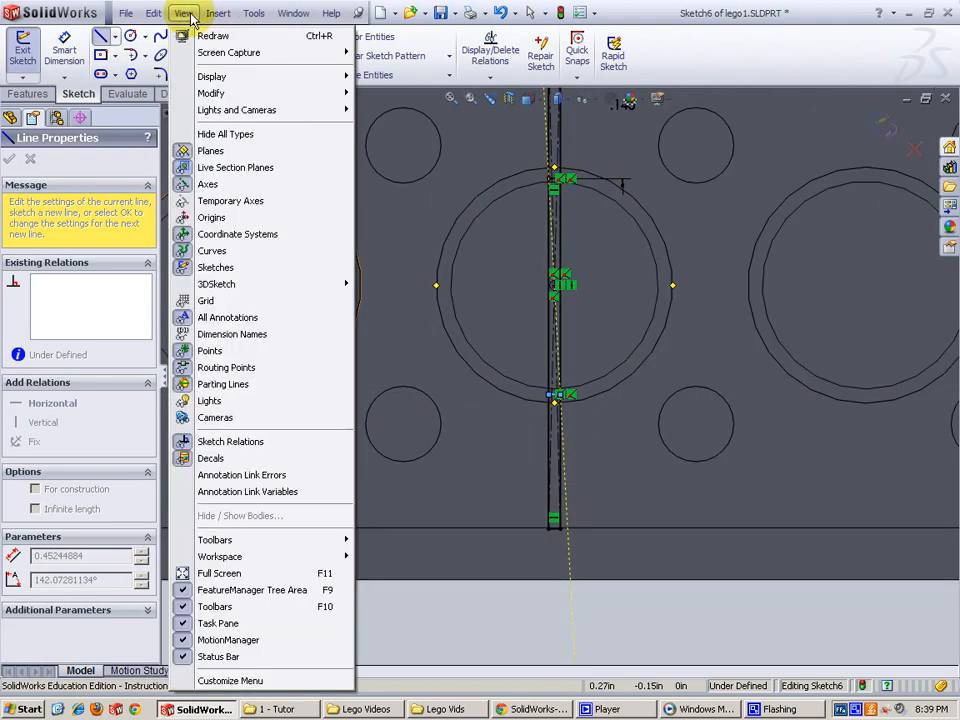
{"action": "left_click", "coordinate": [183, 441]}
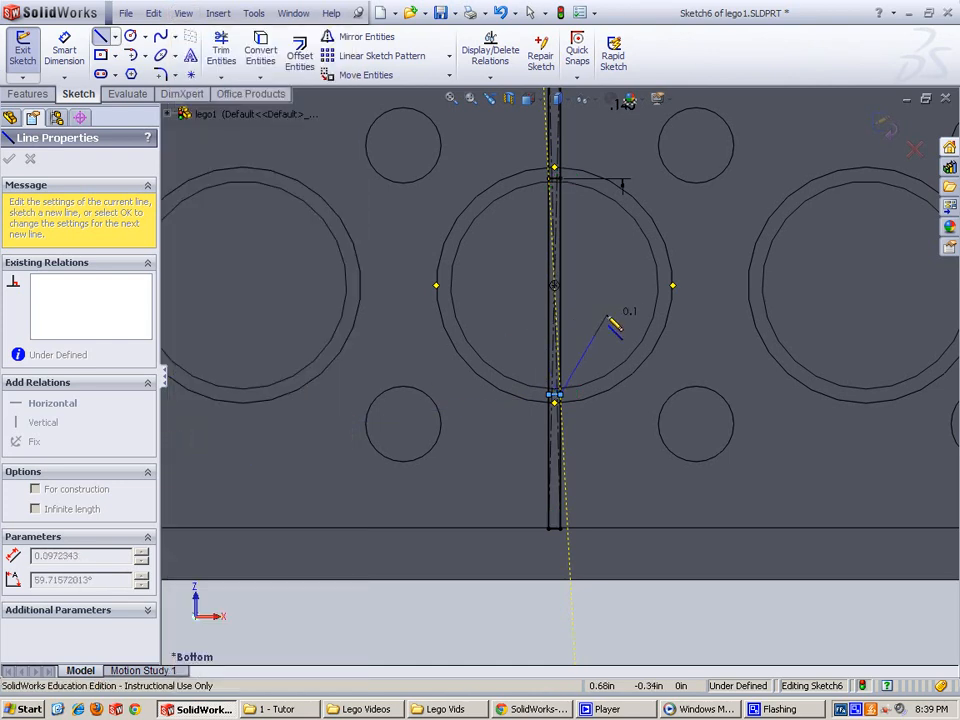
{"action": "key", "text": "Escape"}
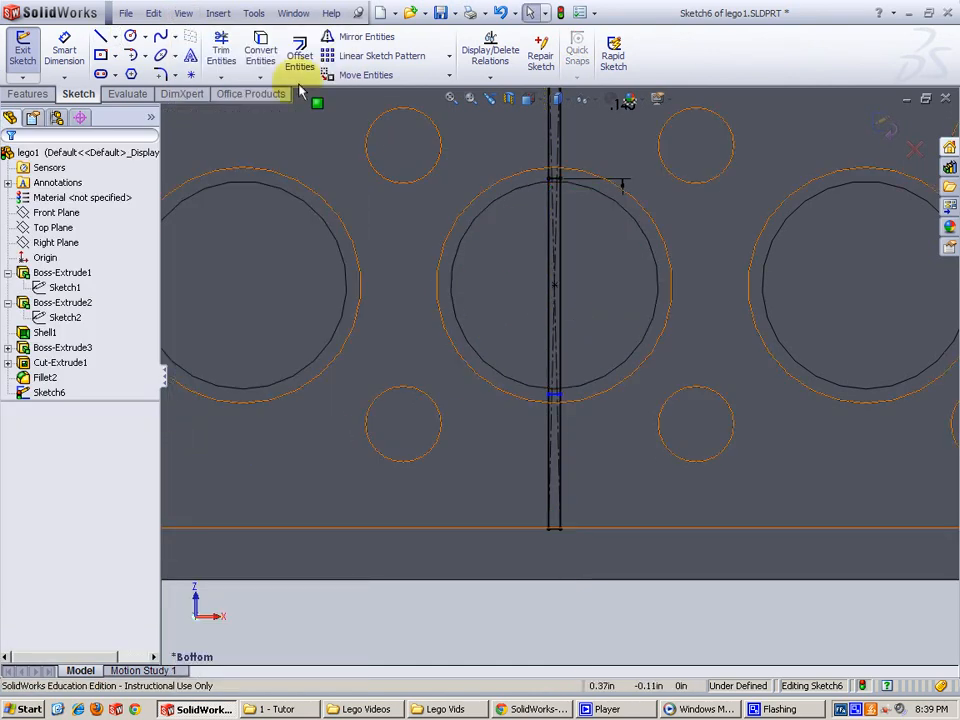
Dimension the distance from the lower short line to the cavity's lower inner wall edge as 0.145 in
{"action": "left_click", "coordinate": [64, 52]}
{"action": "scroll", "coordinate": [560, 400], "scroll_direction": "down", "scroll_amount": 5}
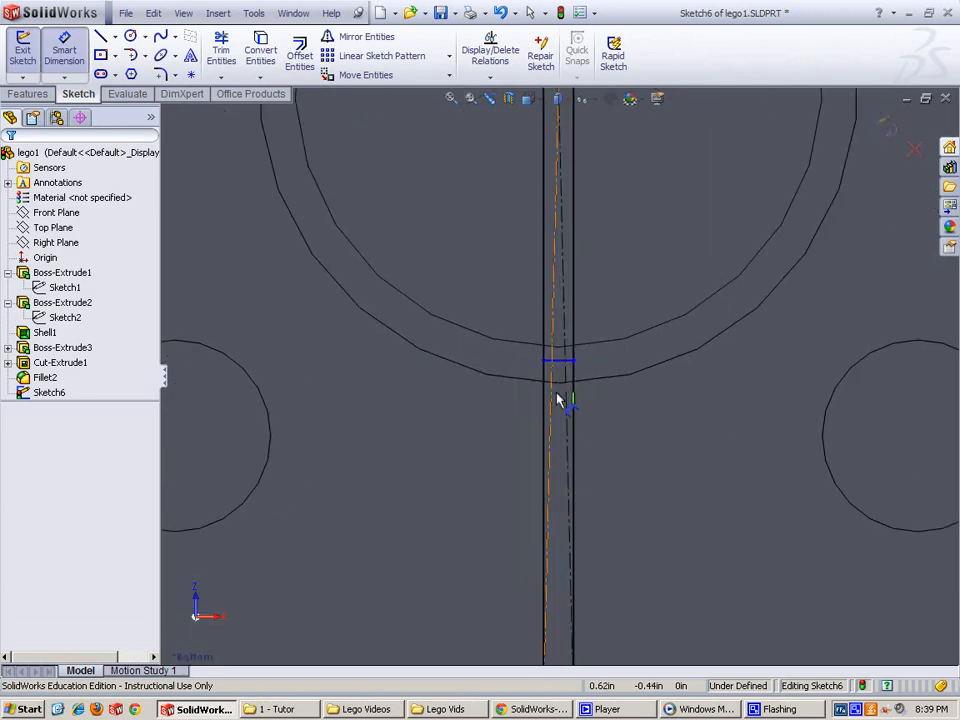
{"action": "left_click", "coordinate": [557, 362]}
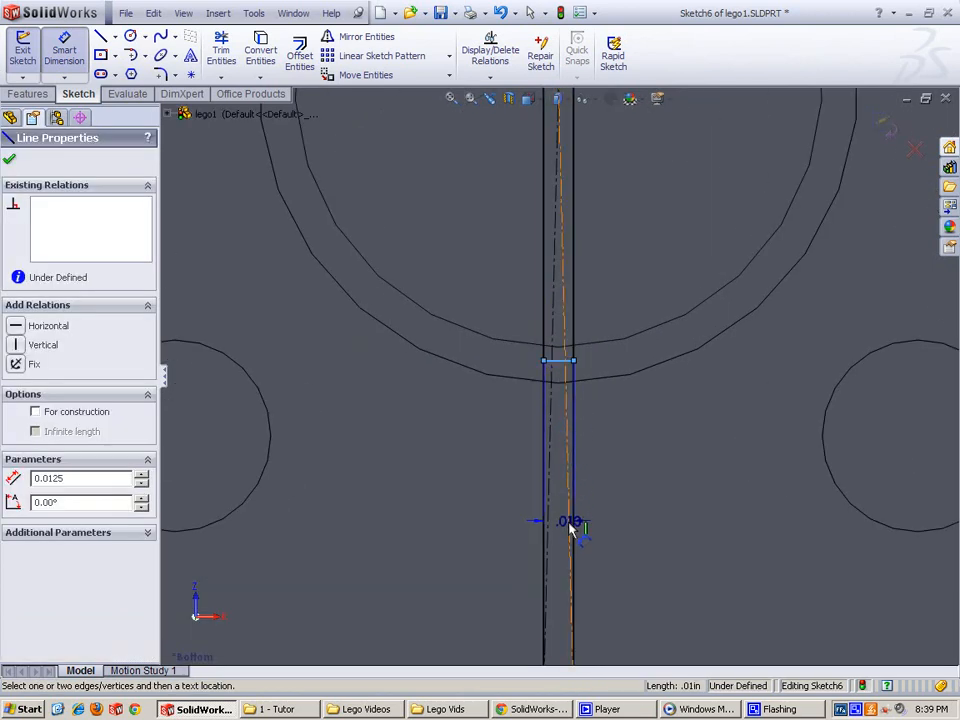
{"action": "scroll", "coordinate": [621, 527], "scroll_direction": "up", "scroll_amount": 4}
{"action": "left_click", "coordinate": [605, 507]}
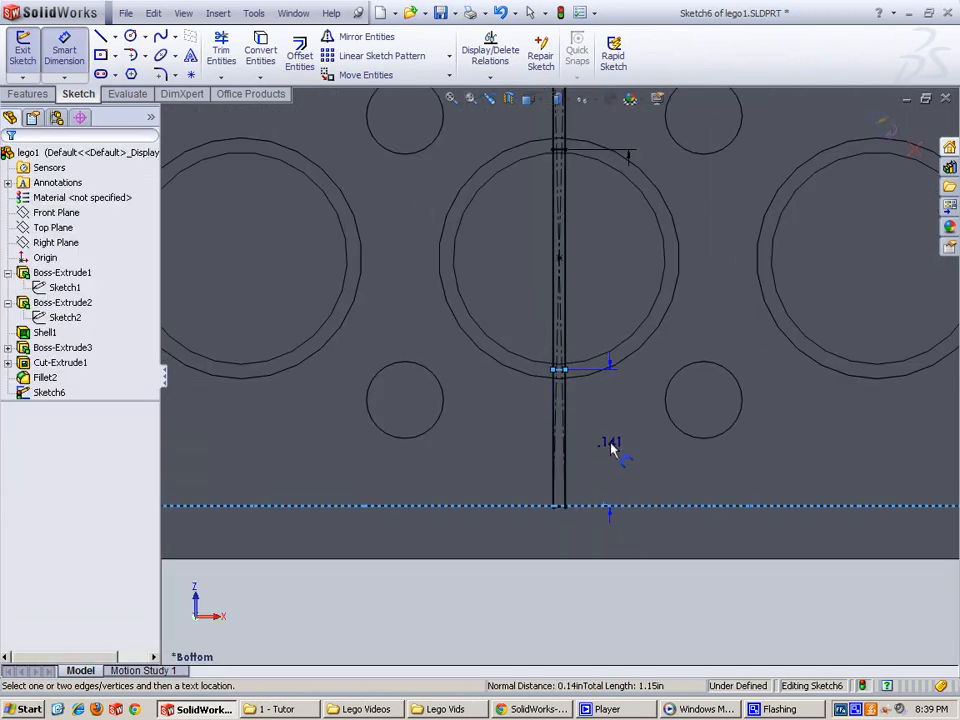
{"action": "left_click", "coordinate": [612, 448]}
{"action": "type", "text": ".145"}
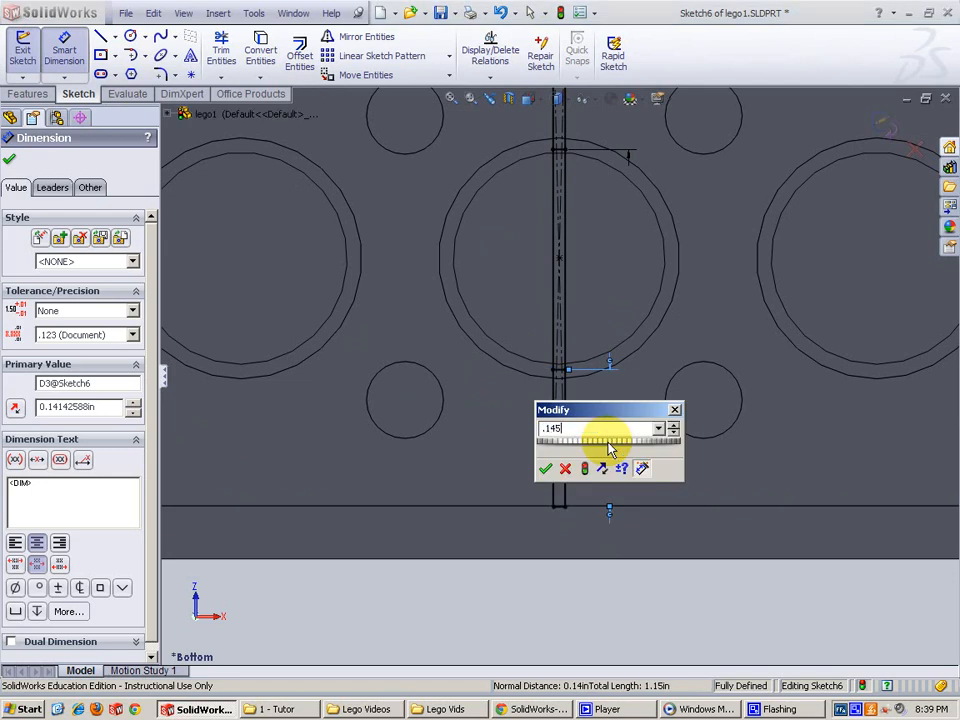
{"action": "key", "text": "Return"}
{"action": "key", "text": "f"}
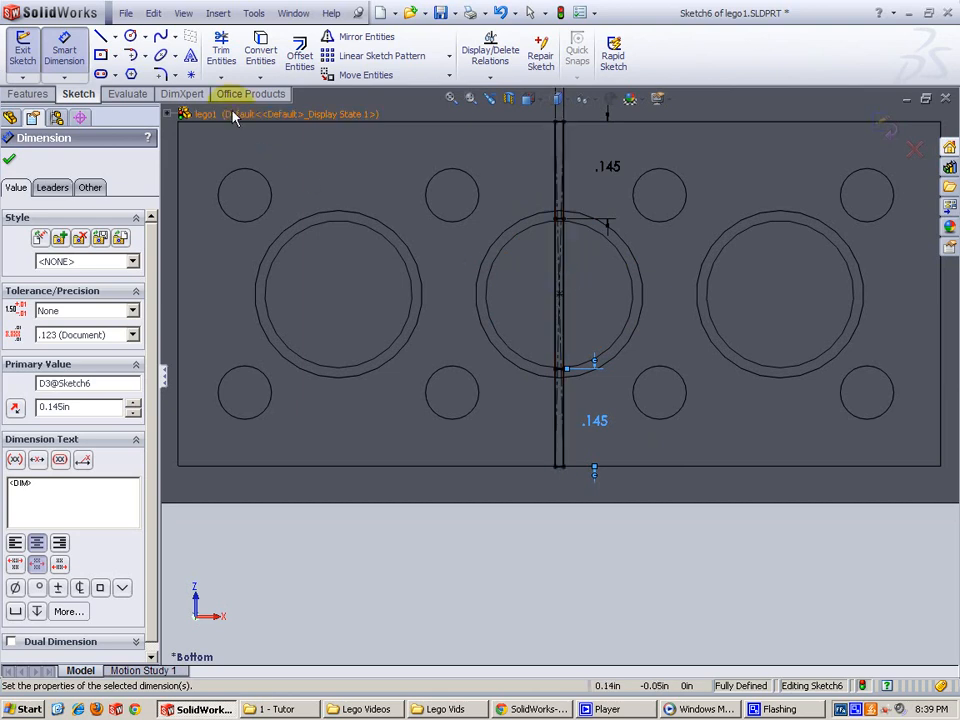
Trim the rectangle's long sides between the two short lines, and move the width dimension outside the middle tube
{"action": "left_click", "coordinate": [224, 60]}
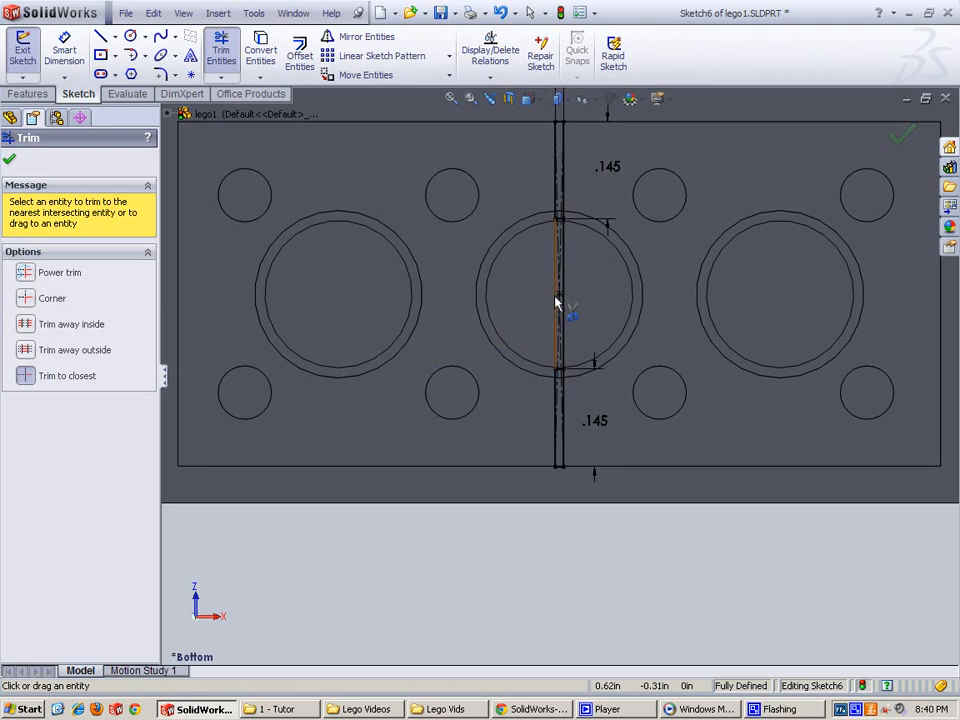
{"action": "scroll", "coordinate": [551, 300], "scroll_direction": "down", "scroll_amount": 1}
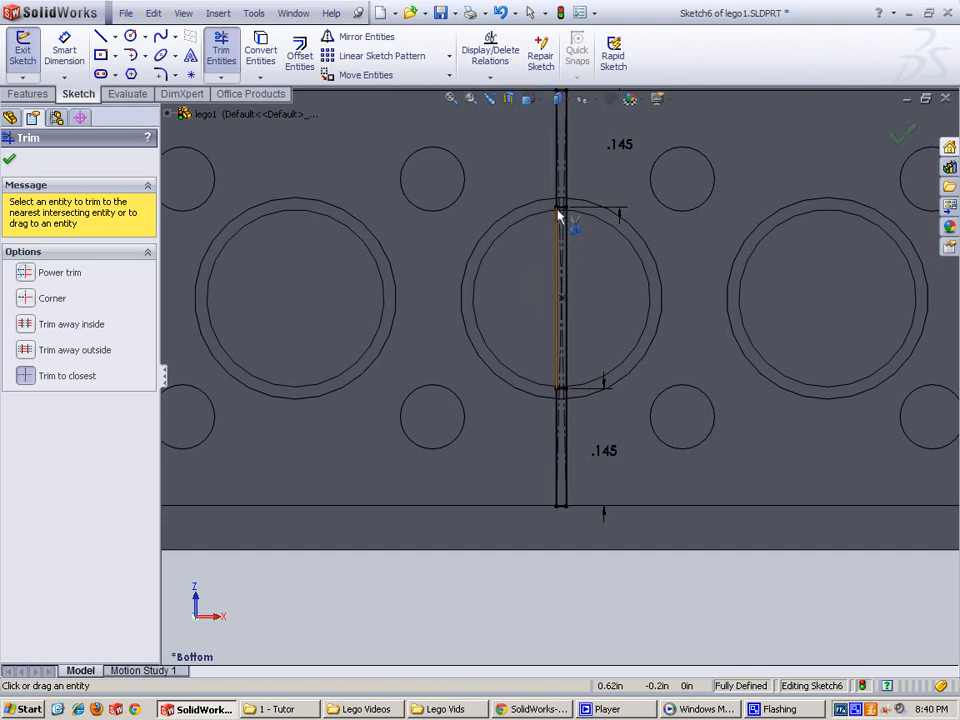
{"action": "left_click", "coordinate": [566, 318]}
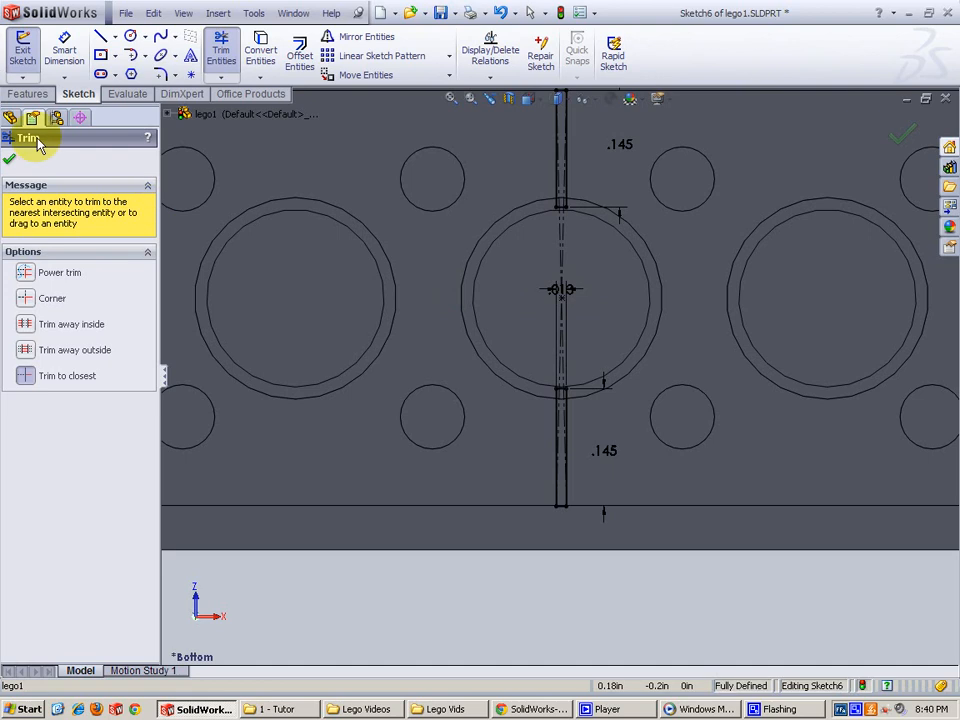
{"action": "left_click", "coordinate": [9, 159]}
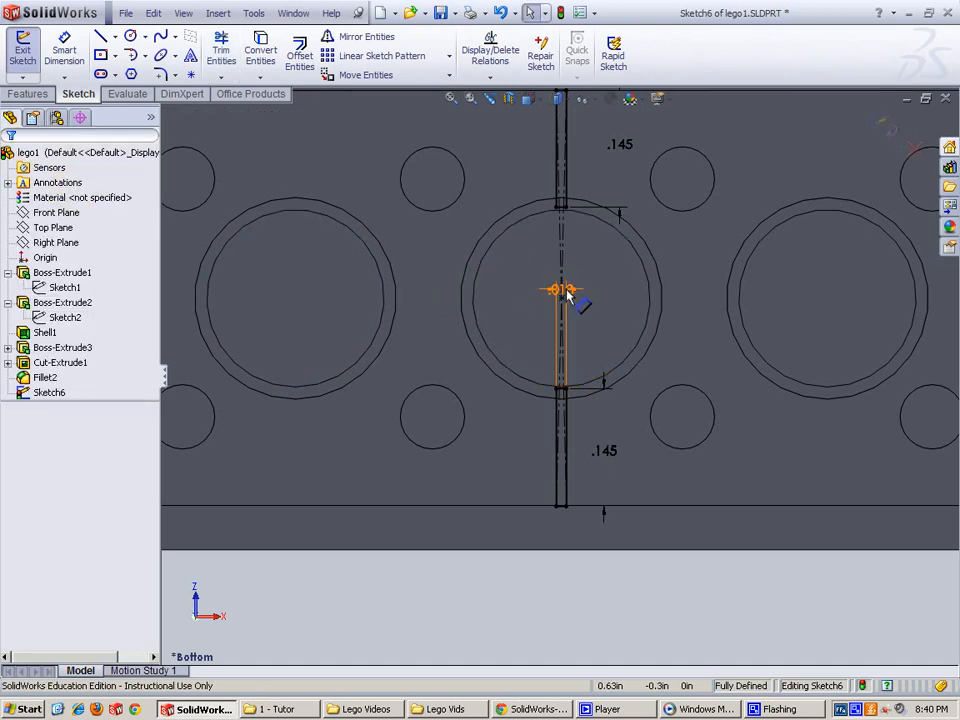
{"action": "mouse_move", "coordinate": [566, 292]}
{"action": "left_mouse_down"}
{"action": "mouse_move", "coordinate": [637, 296]}
{"action": "mouse_move", "coordinate": [693, 323]}
{"action": "mouse_move", "coordinate": [697, 352]}
{"action": "left_mouse_up"}
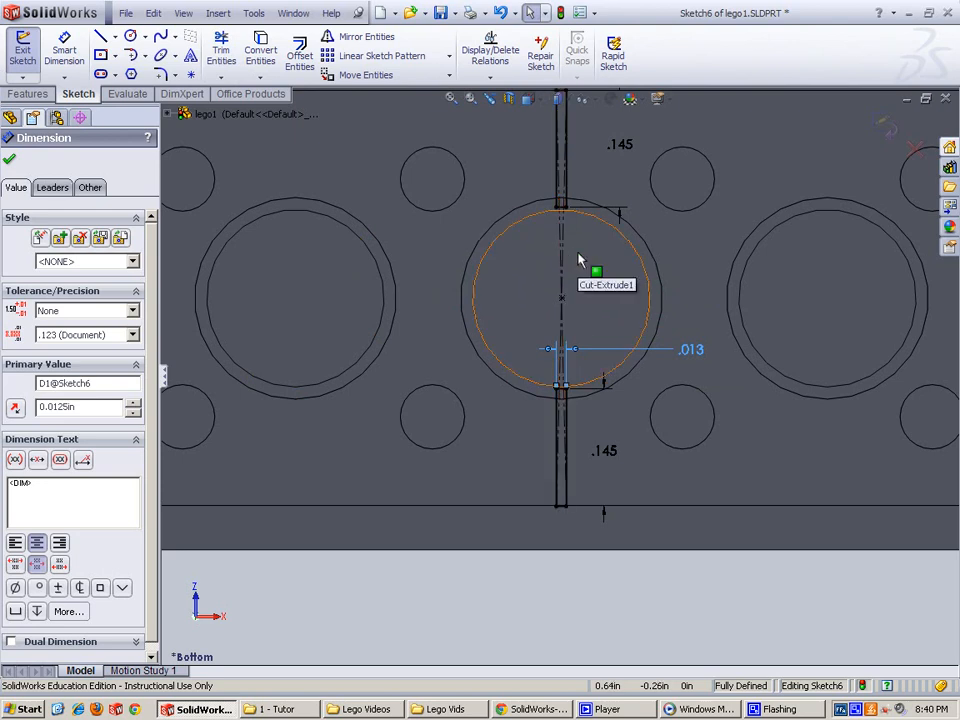
Examine the two closed rib profiles between the middle tube and the upper and lower inner walls
{"action": "scroll", "coordinate": [578, 258], "scroll_direction": "up", "scroll_amount": 3}
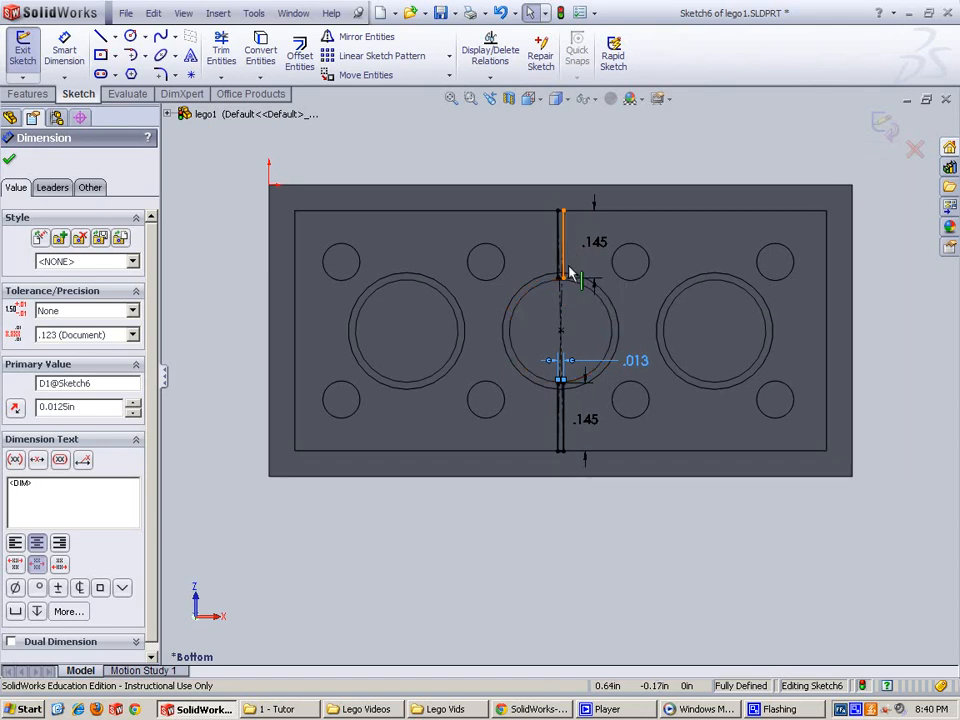
{"action": "scroll", "coordinate": [565, 268], "scroll_direction": "down", "scroll_amount": 2}
{"action": "scroll", "coordinate": [566, 285], "scroll_direction": "down", "scroll_amount": 3}
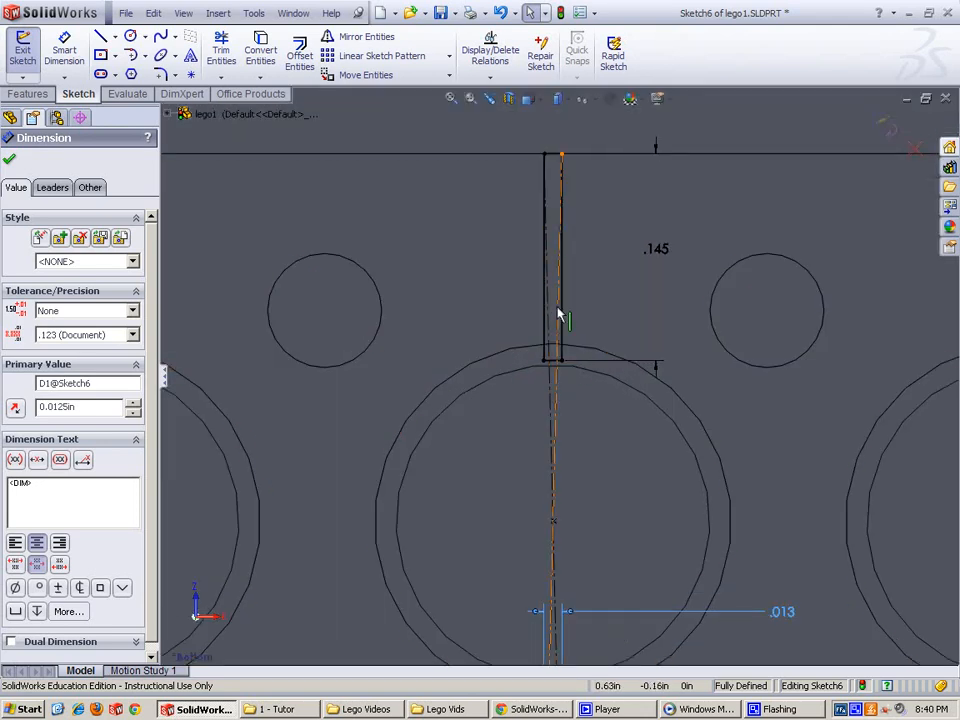
{"action": "scroll", "coordinate": [560, 340], "scroll_direction": "up", "scroll_amount": 3}
{"action": "scroll", "coordinate": [557, 430], "scroll_direction": "up", "scroll_amount": 2}
{"action": "scroll", "coordinate": [563, 498], "scroll_direction": "down", "scroll_amount": 4}
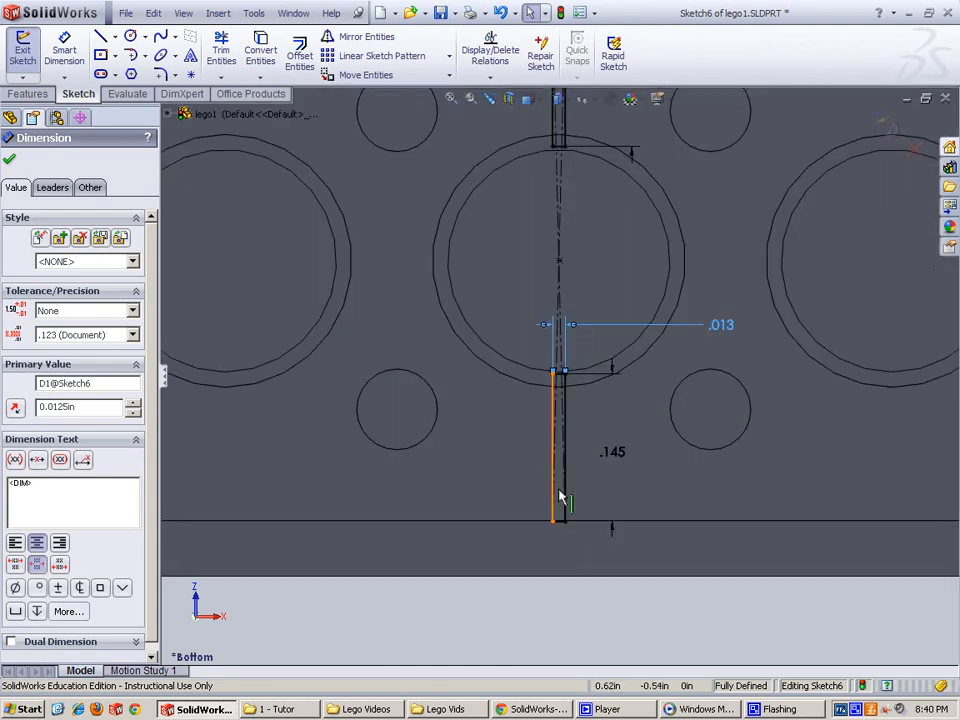
{"action": "mouse_move", "coordinate": [577, 490]}
{"action": "middle_mouse_down"}
{"action": "mouse_move", "coordinate": [561, 456]}
{"action": "mouse_move", "coordinate": [574, 467]}
{"action": "mouse_move", "coordinate": [636, 466]}
{"action": "middle_mouse_up"}
{"action": "scroll", "coordinate": [636, 470], "scroll_direction": "up", "scroll_amount": 8}
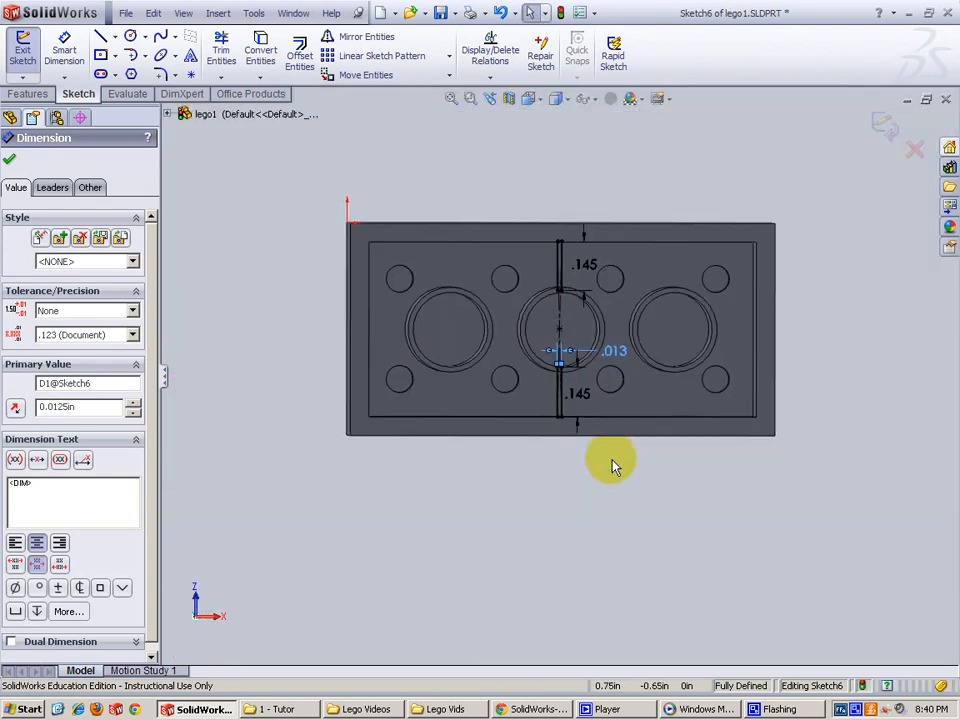
{"action": "left_click", "coordinate": [7, 163]}
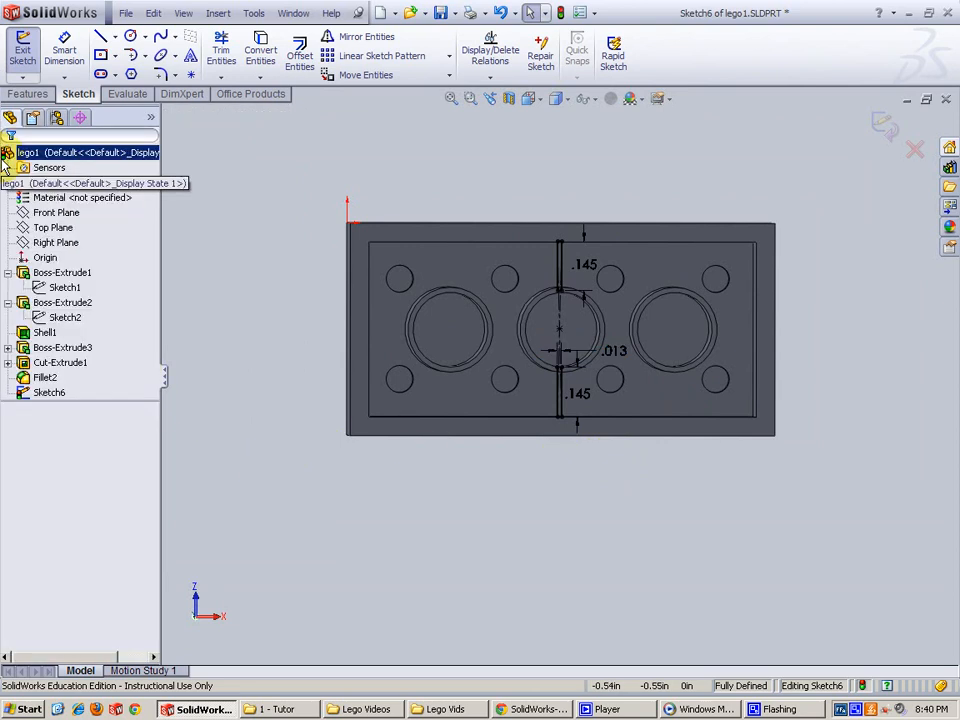
Extrude both rib profiles as a blind boss 0.275 in deep, merged with the brick
{"action": "left_click", "coordinate": [50, 393]}
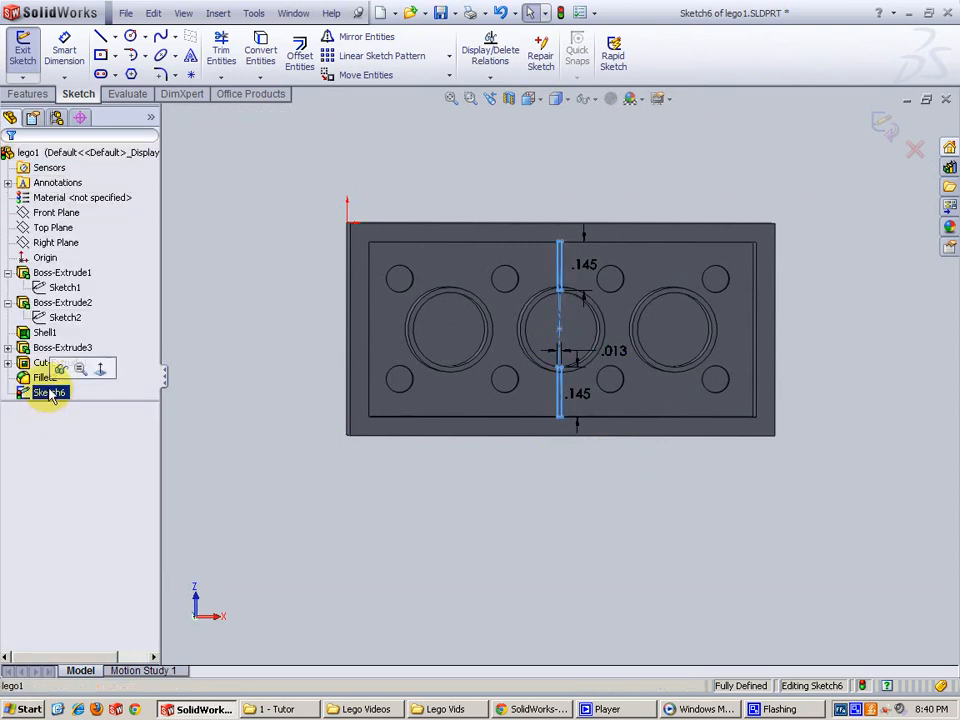
{"action": "left_click", "coordinate": [28, 93]}
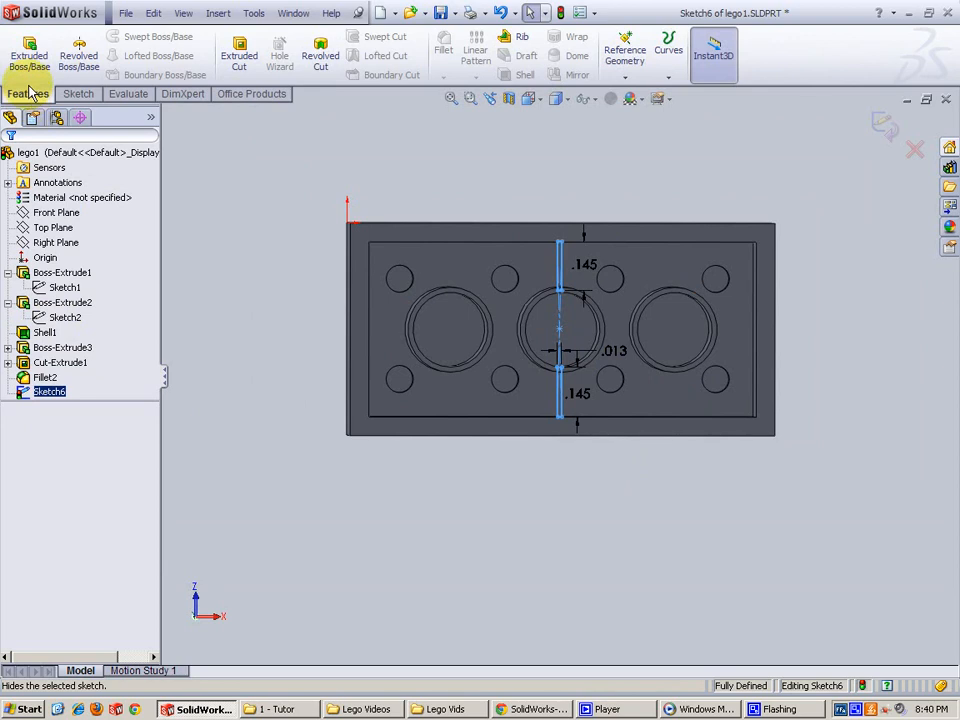
{"action": "left_click", "coordinate": [27, 58]}
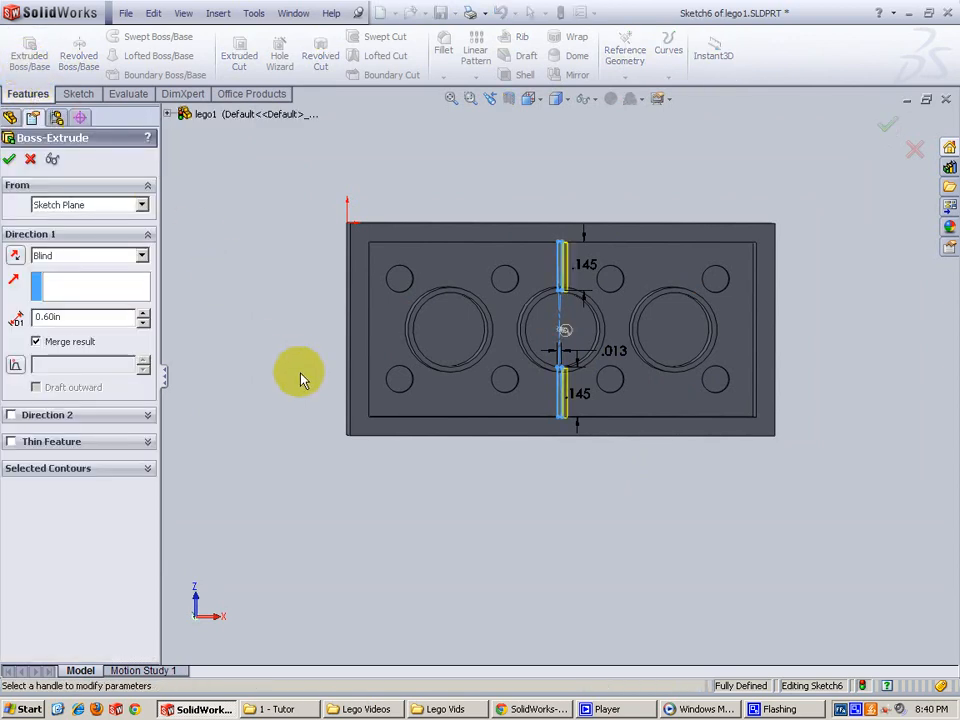
{"action": "middle_click_drag", "start_coordinate": [302, 378], "coordinate": [298, 289]}
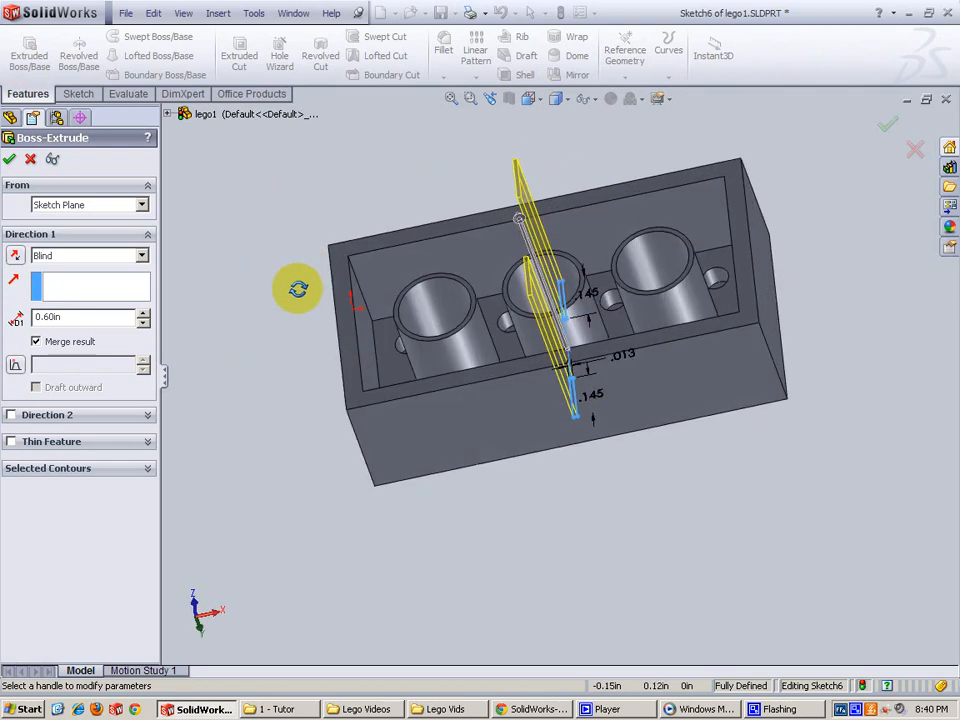
{"action": "left_click_drag", "start_coordinate": [61, 320], "coordinate": [3, 319]}
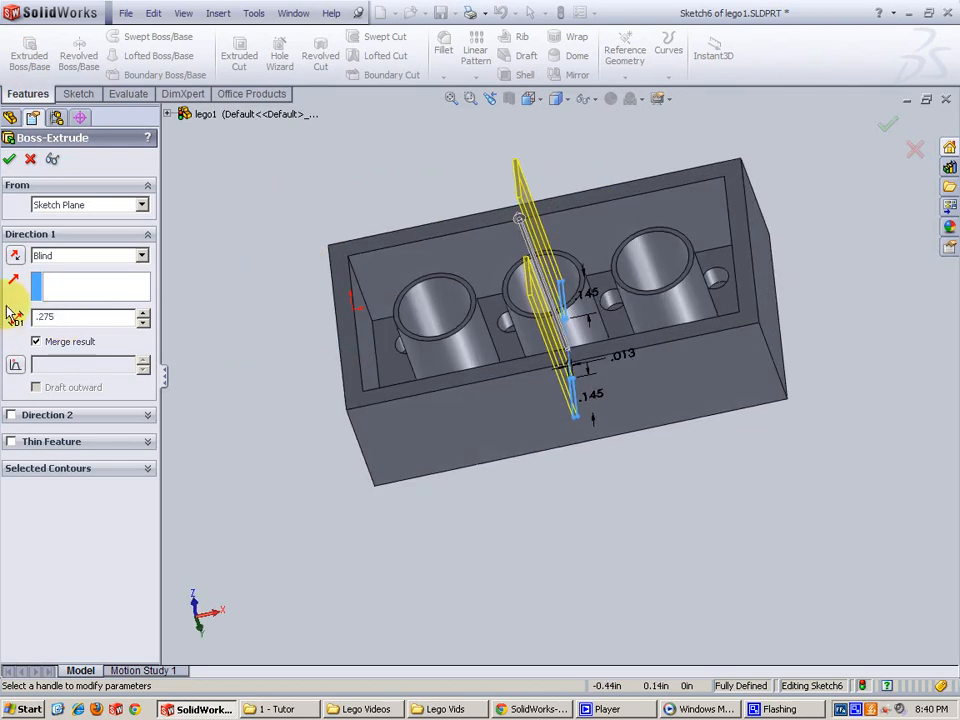
{"action": "type", "text": ".275"}
{"action": "left_click", "coordinate": [10, 159]}
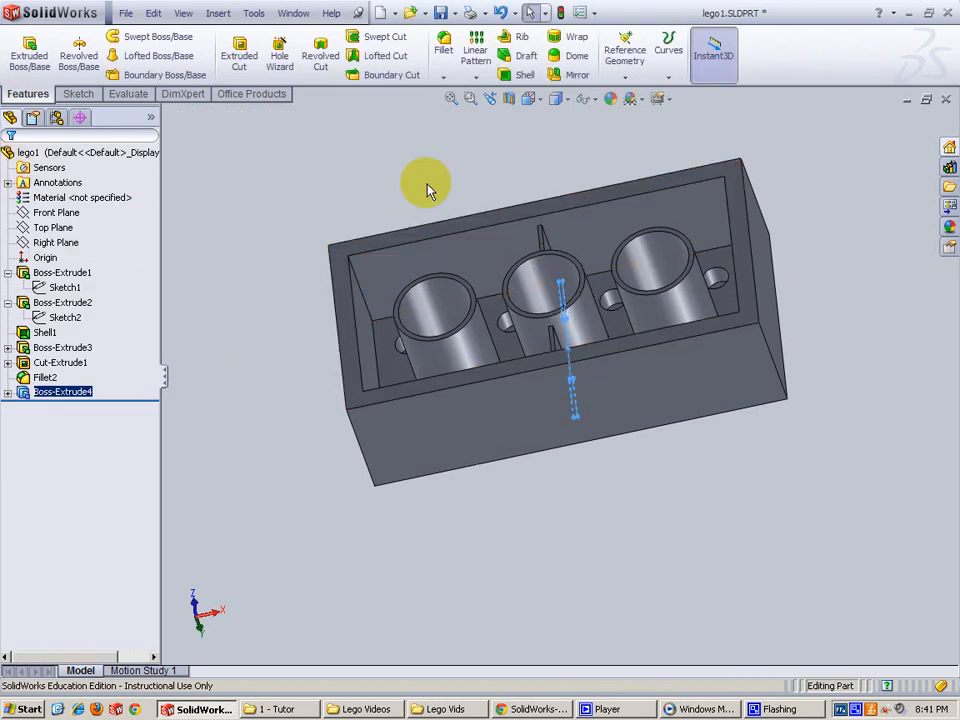
{"action": "middle_click_drag", "start_coordinate": [432, 176], "coordinate": [482, 352]}
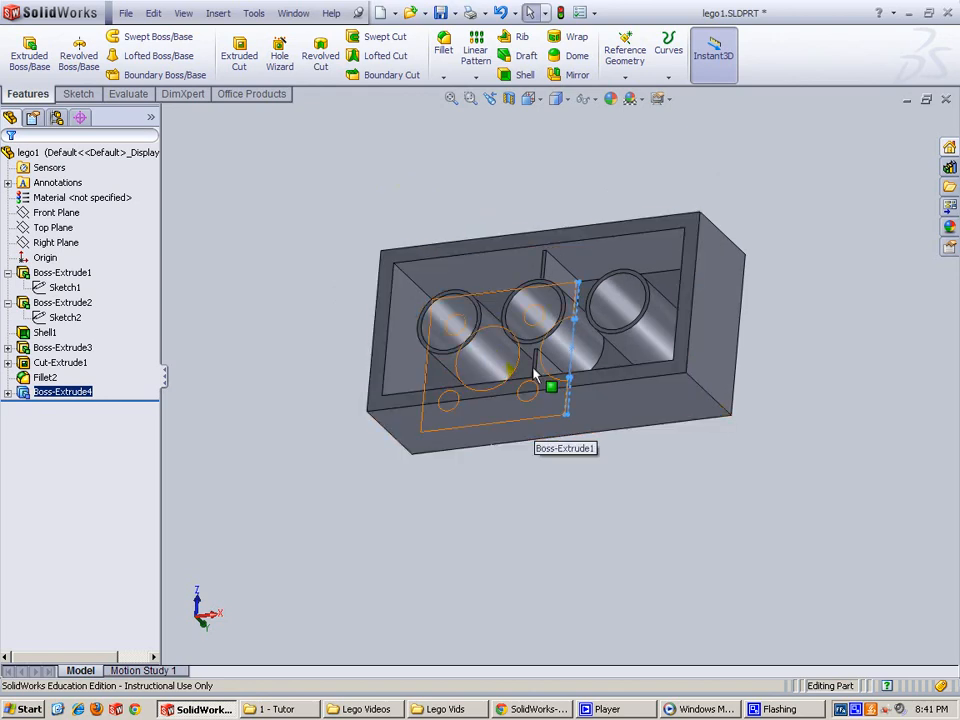
{"action": "middle_click_drag", "start_coordinate": [536, 420], "coordinate": [765, 320]}
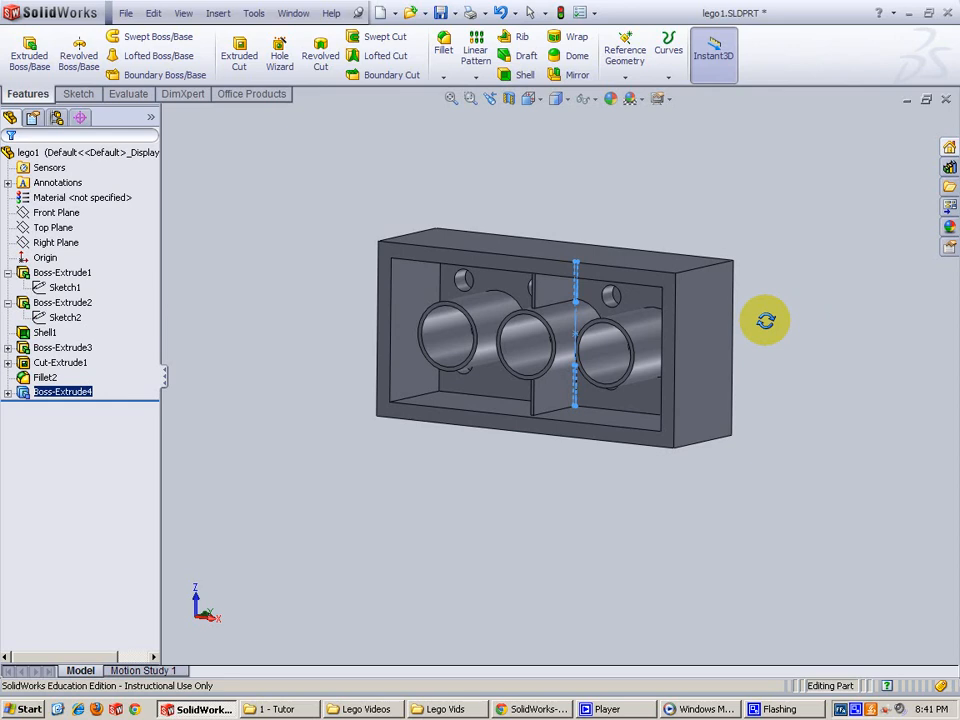